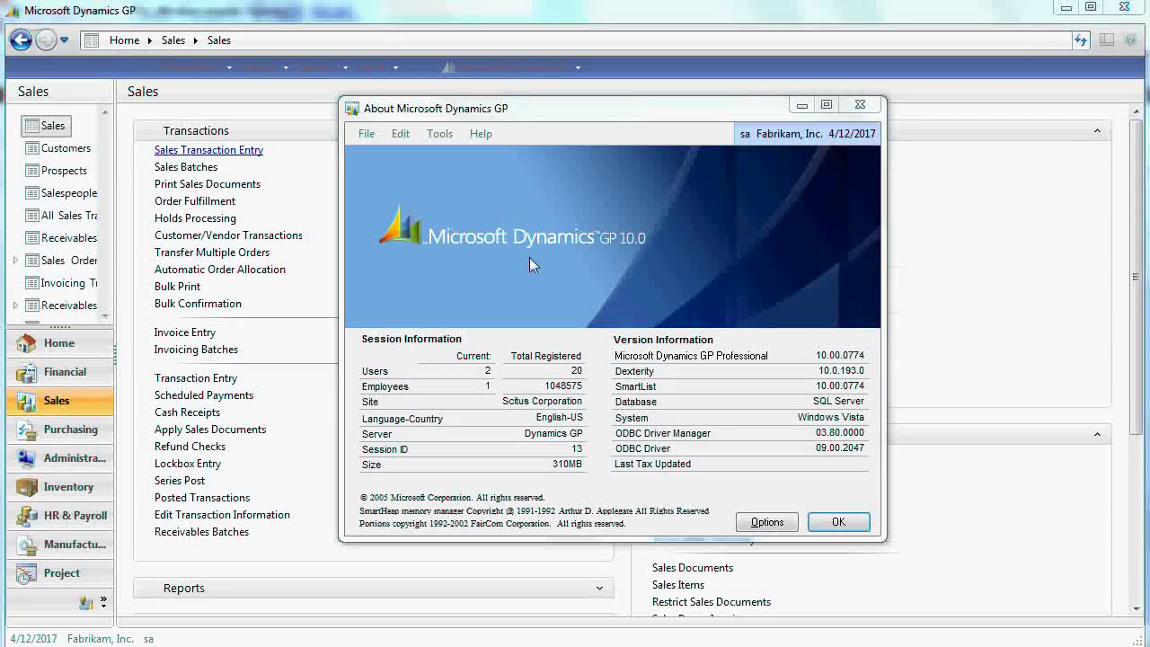
- Dismiss the About window and open Sales Transaction Entry
left_click(839, 521)
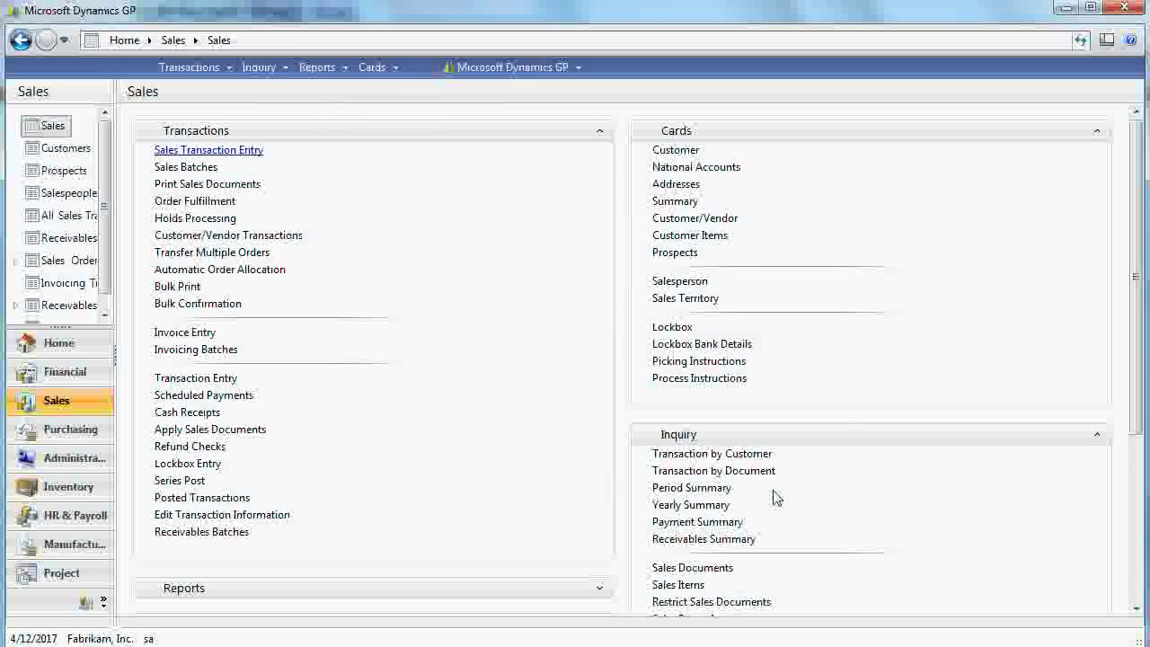
left_click(206, 151)
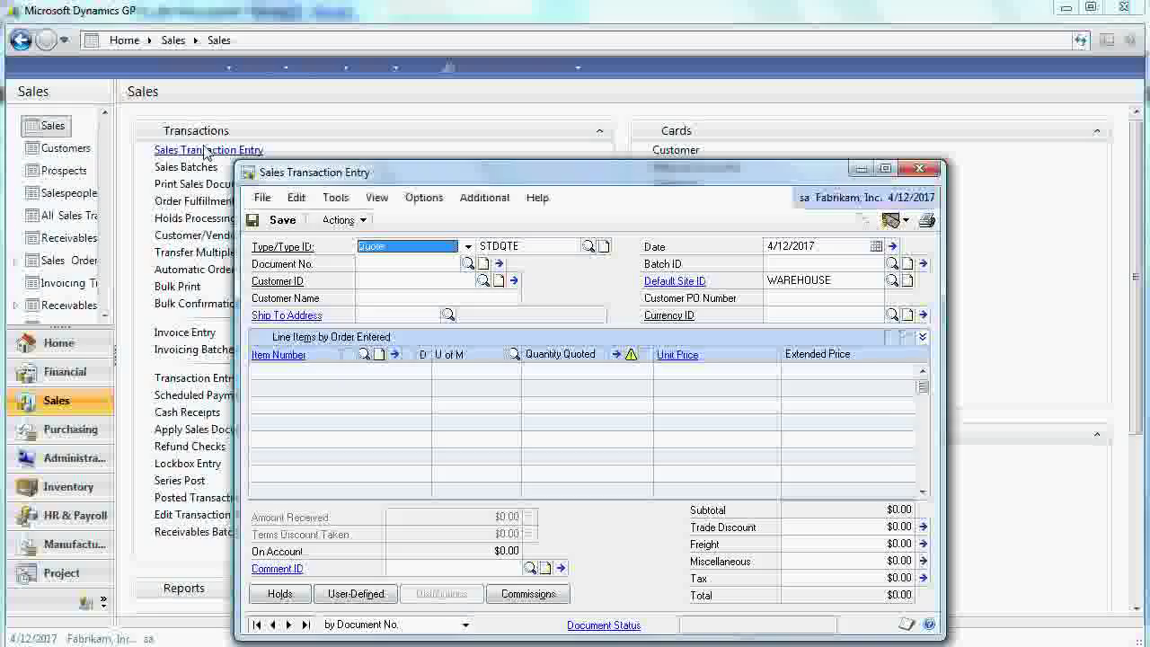
left_click_drag(514, 174, 509, 130)
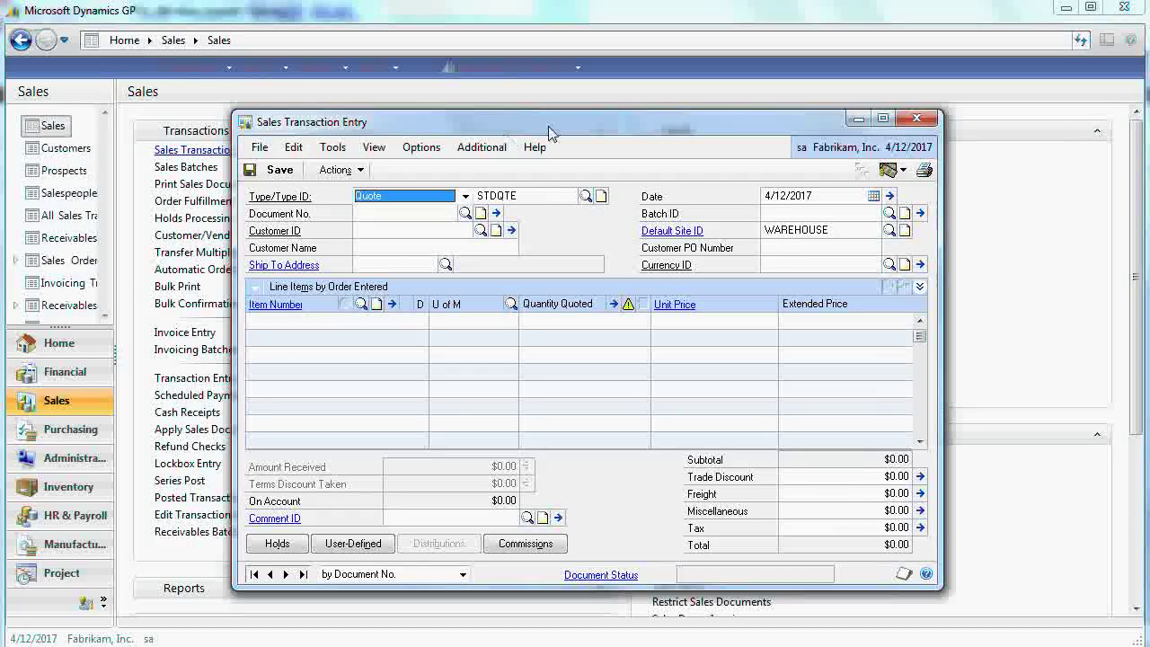
- Start an STDQTE quote for the first customer in the lookup, with Z-US$ currency
left_click(372, 217)
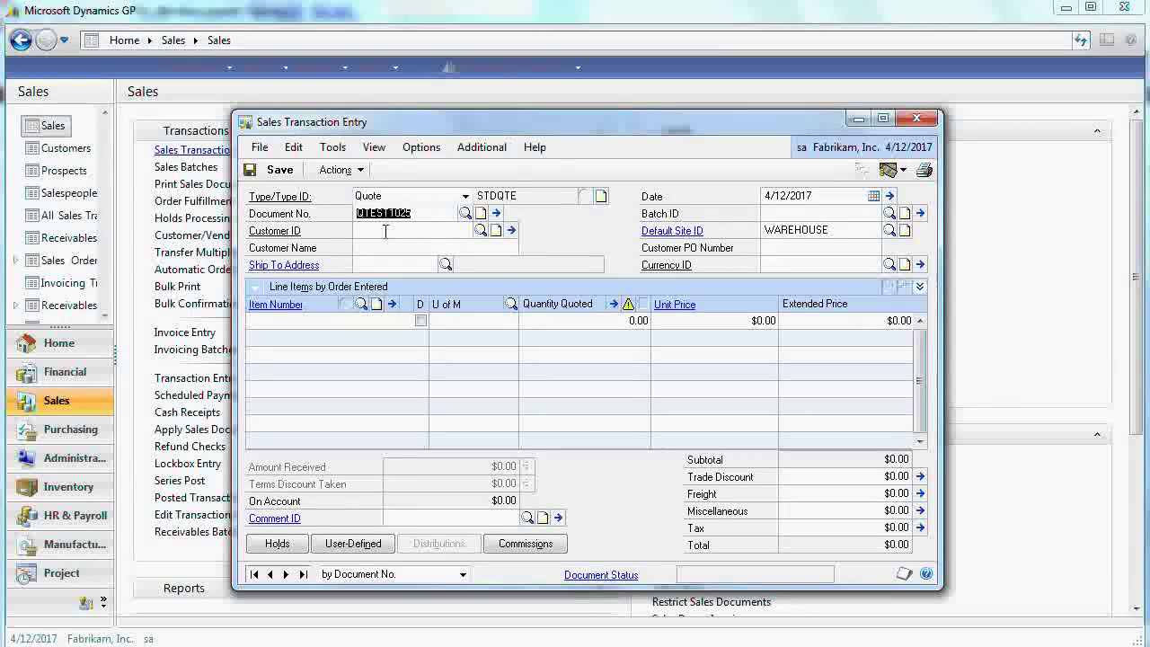
left_click(479, 230)
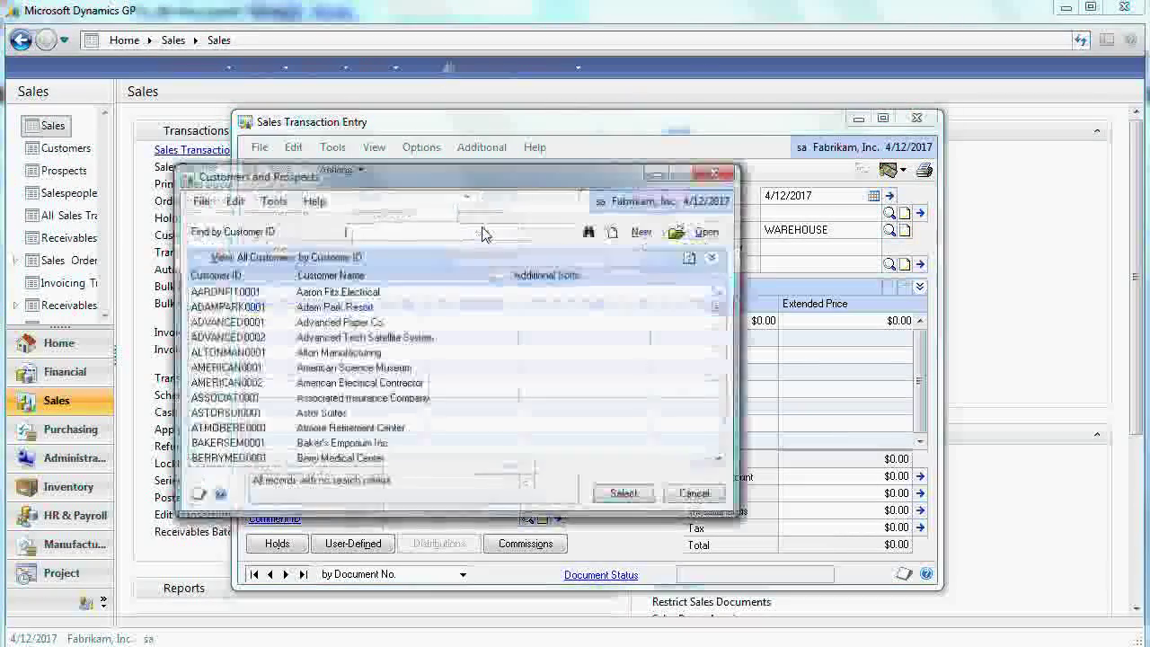
double_click(332, 292)
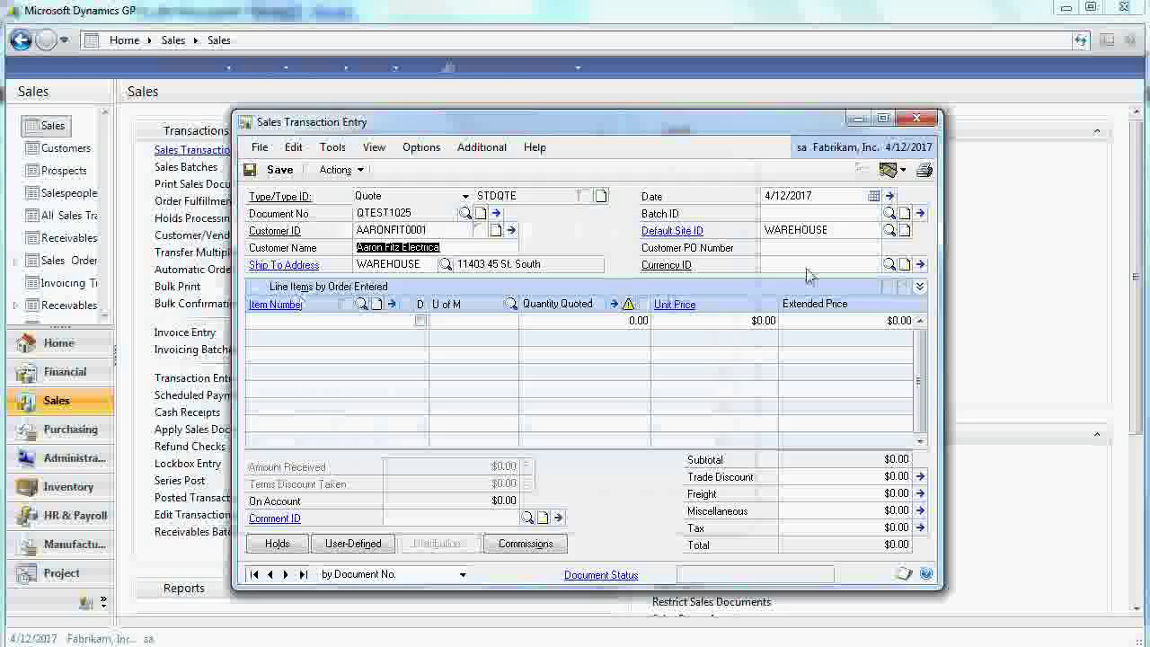
left_click(816, 265)
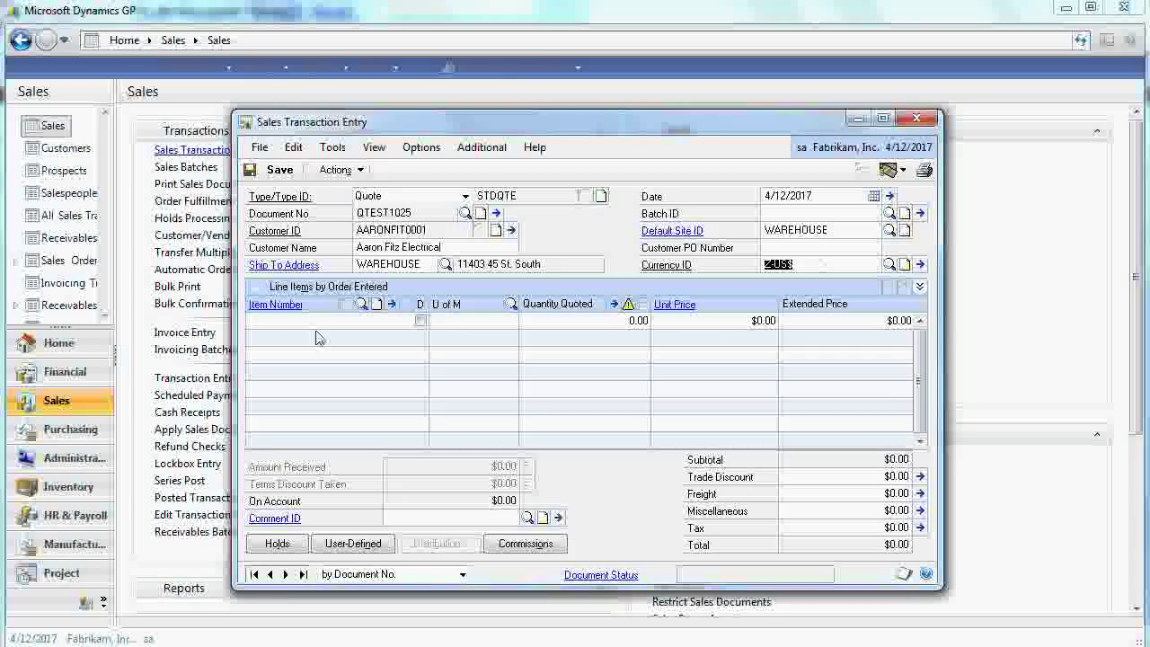
left_click(275, 323)
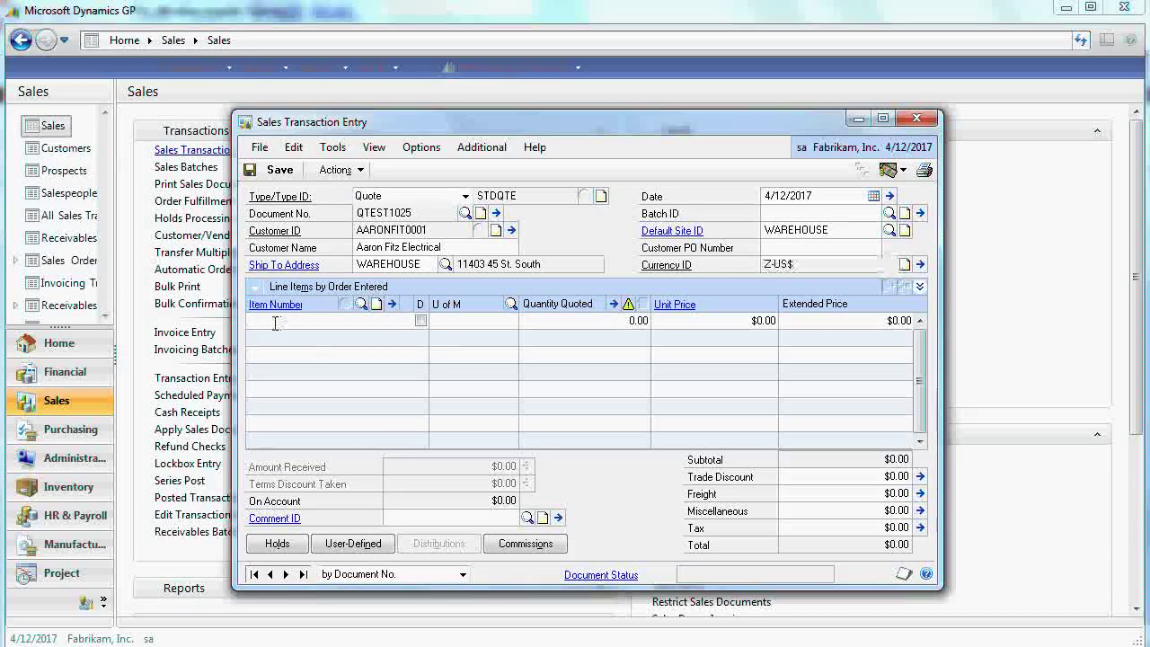
- Put item 1-A3261A on the first quote line at $32,000.00 each
left_click(360, 304)
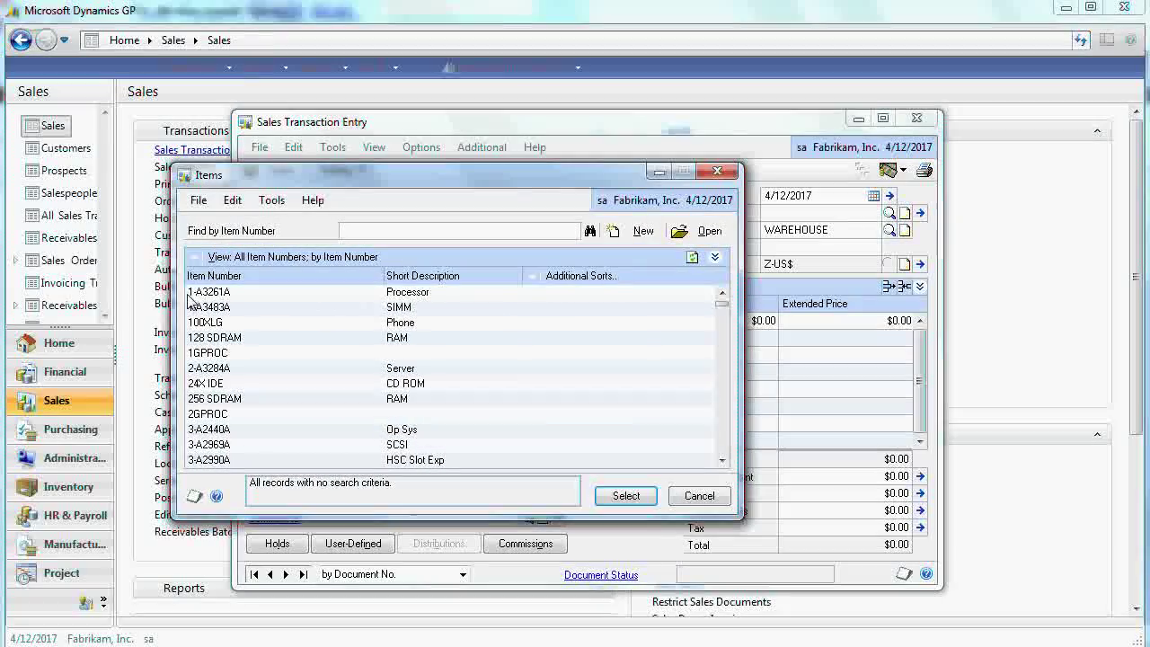
double_click(208, 294)
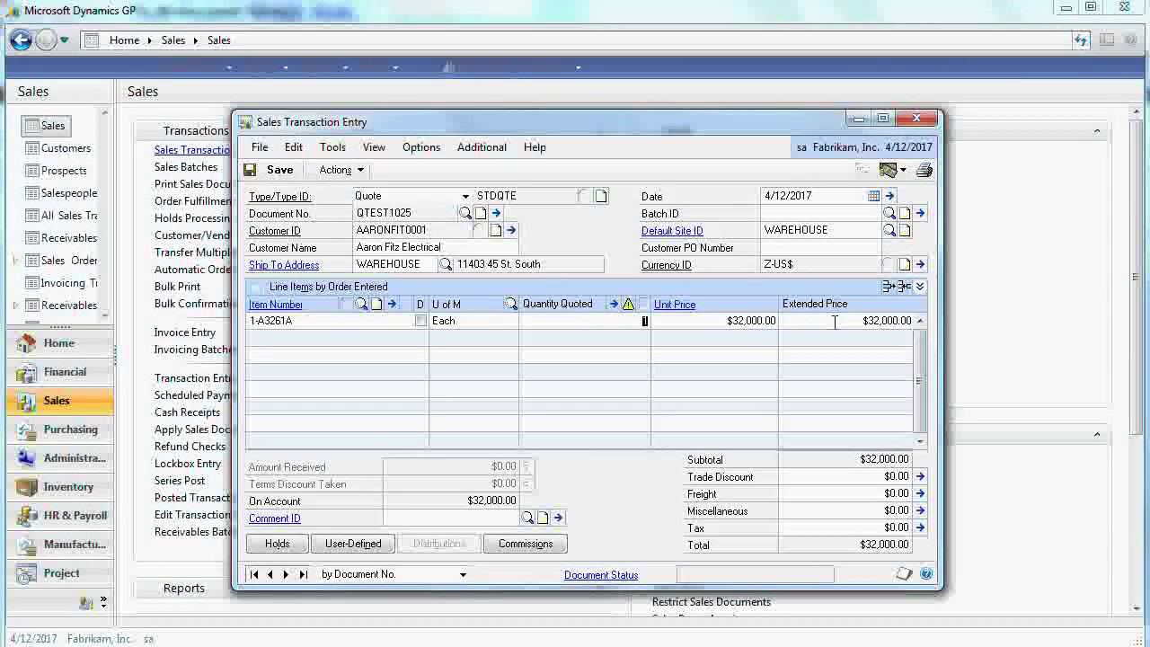
- Set the line quantity to 1 and batch TEST, giving a $34,240.00 total with tax
left_click(919, 286)
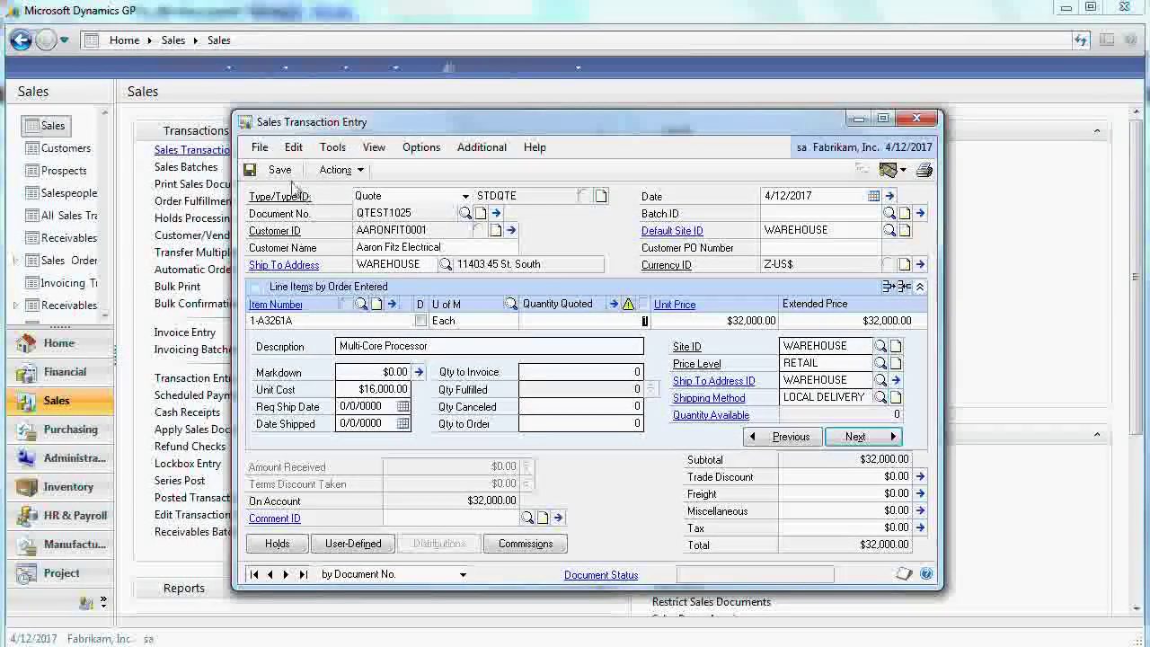
key("Tab")
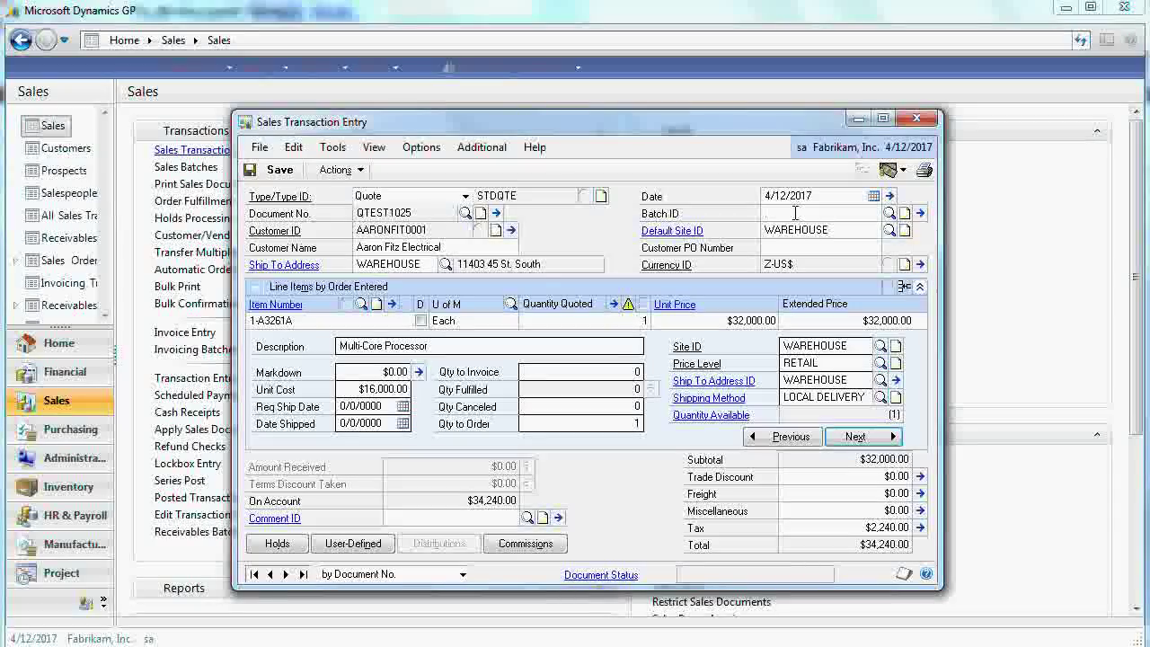
left_click(794, 213)
type("T")
key("Tab")
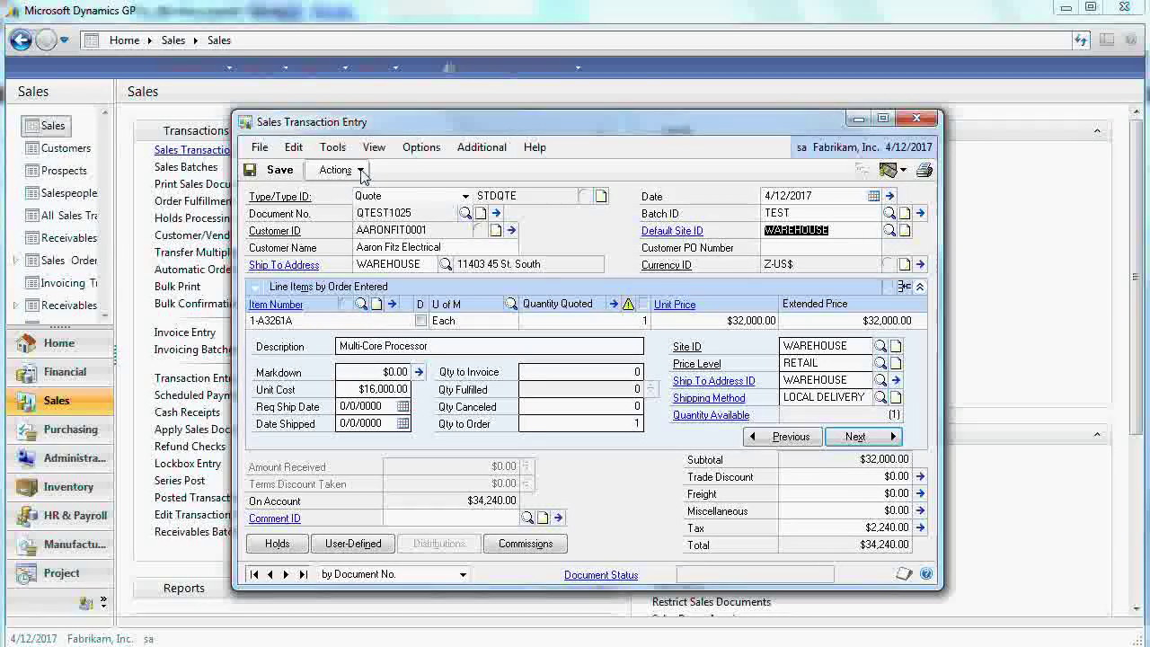
left_click(362, 173)
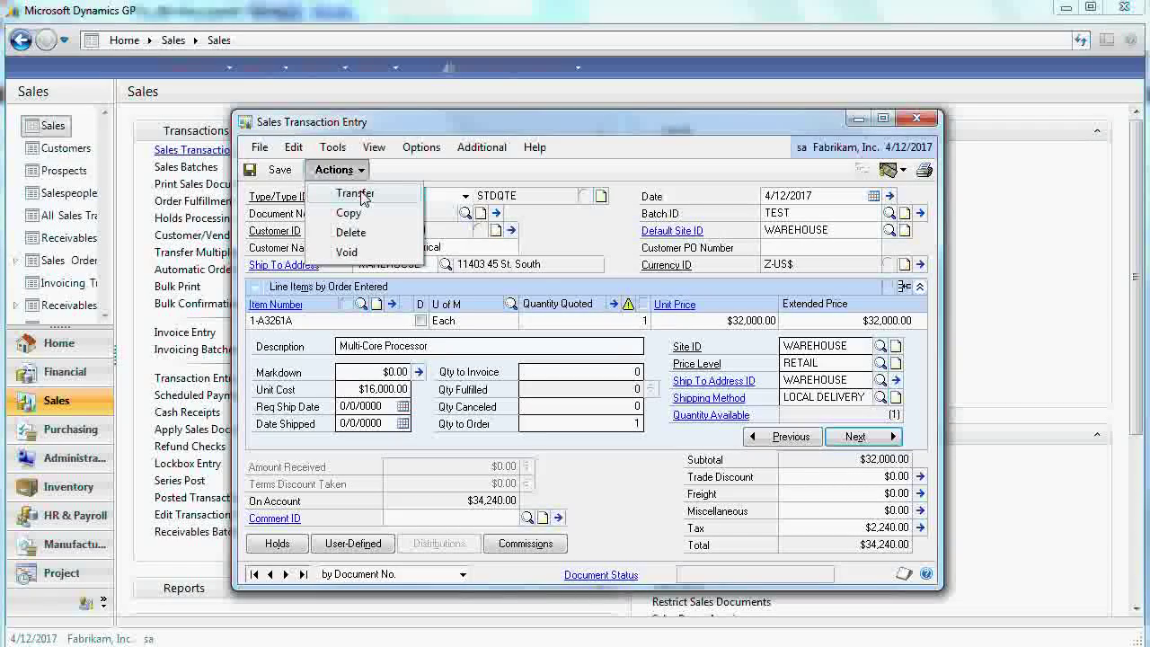
- Transfer the quote to an order with Include Totals ticked
left_click(360, 195)
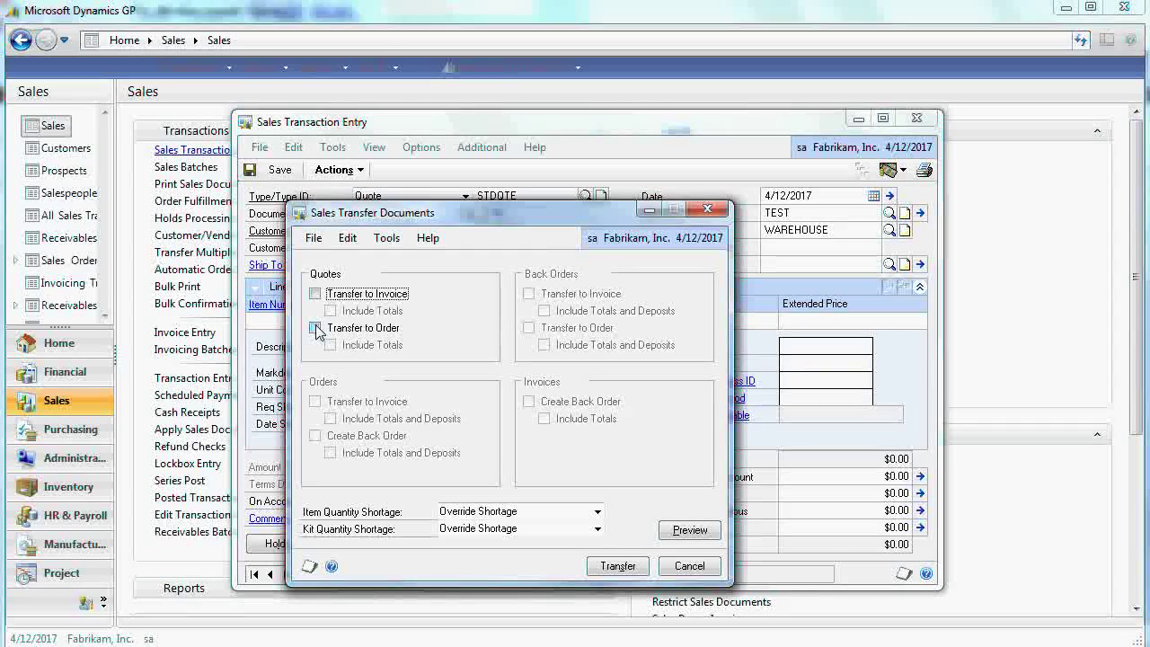
left_click(315, 328)
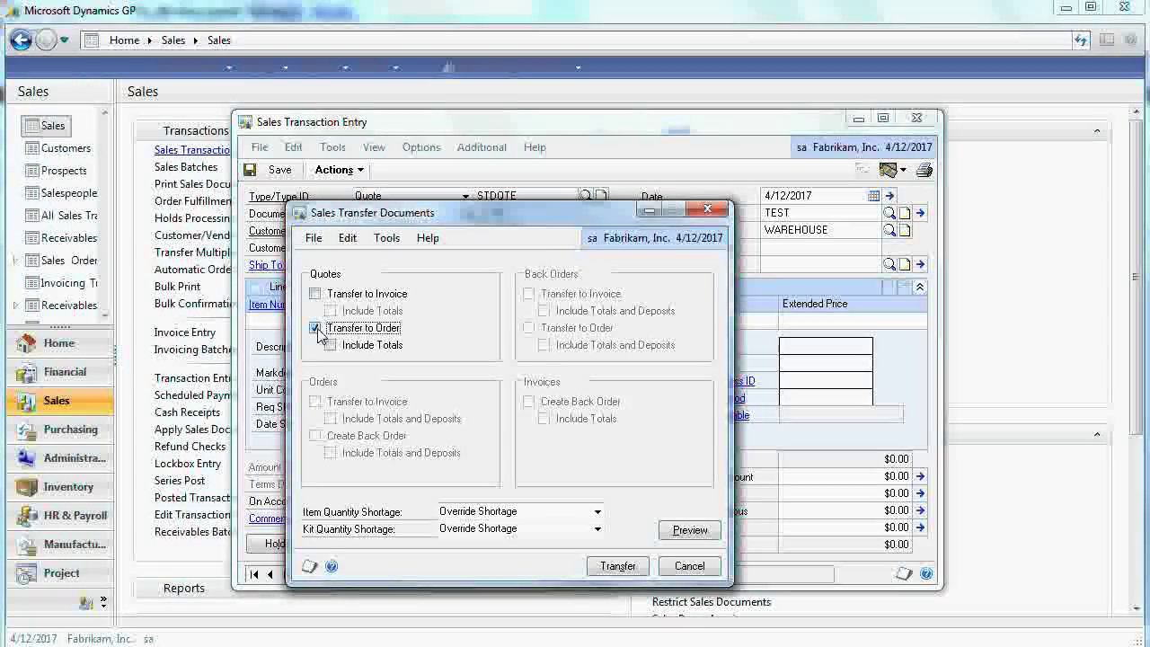
left_click(330, 345)
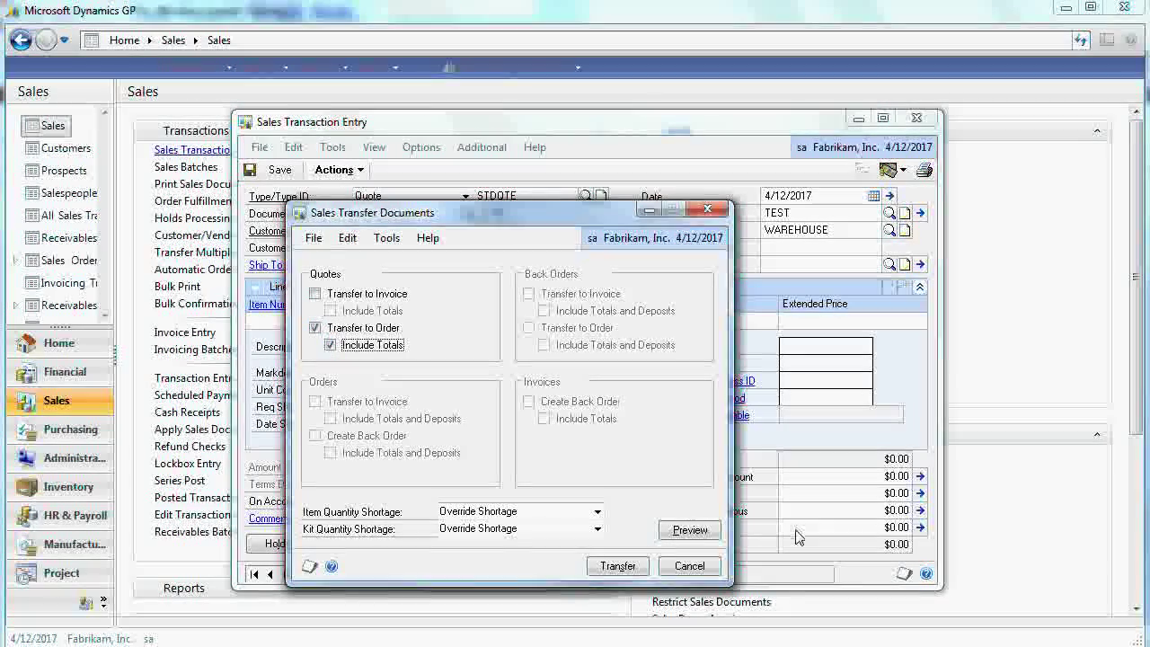
left_click(619, 566)
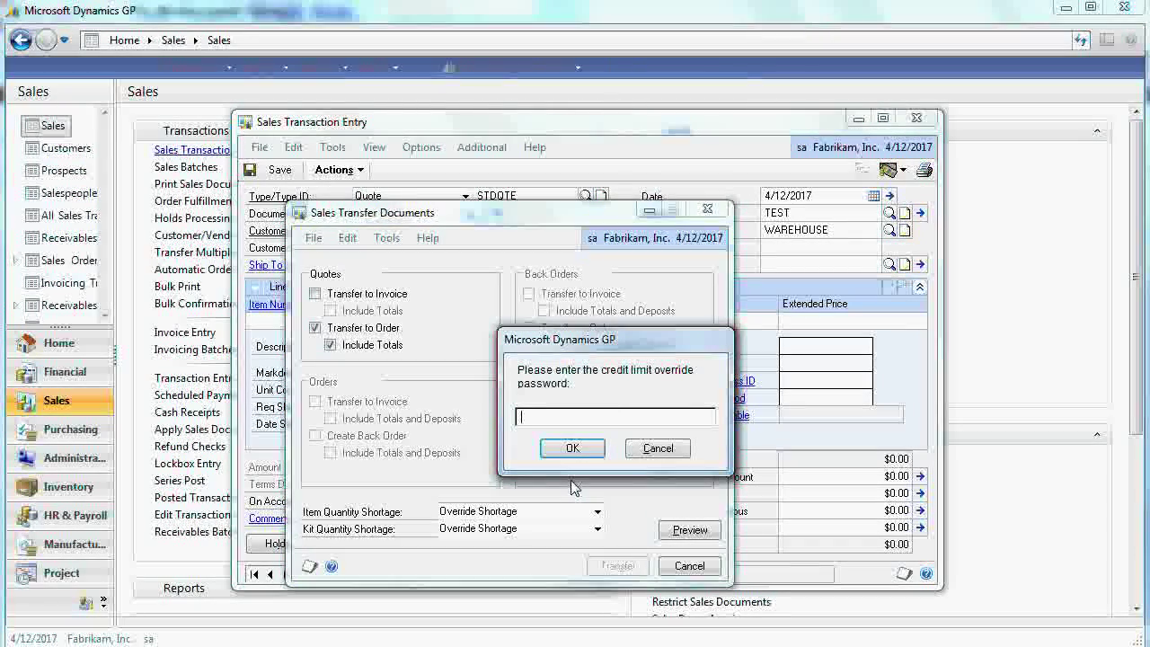
- Enter the credit limit override password and accept Override Shortage to create the order
key("BackSpace")
key("BackSpace")
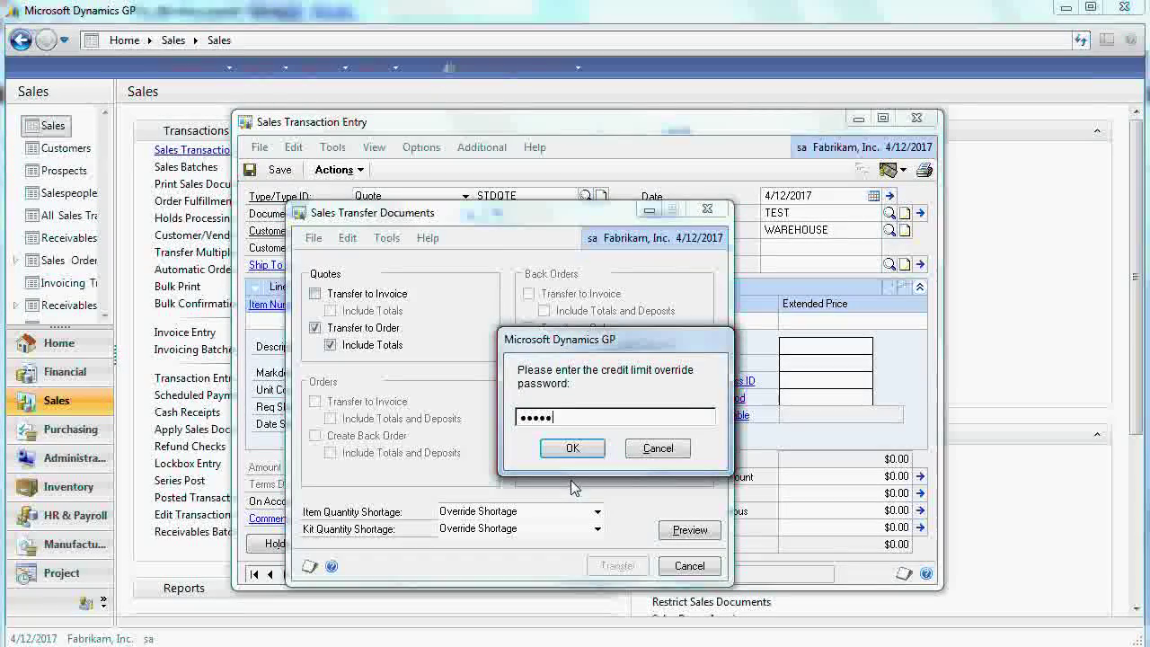
left_click(571, 449)
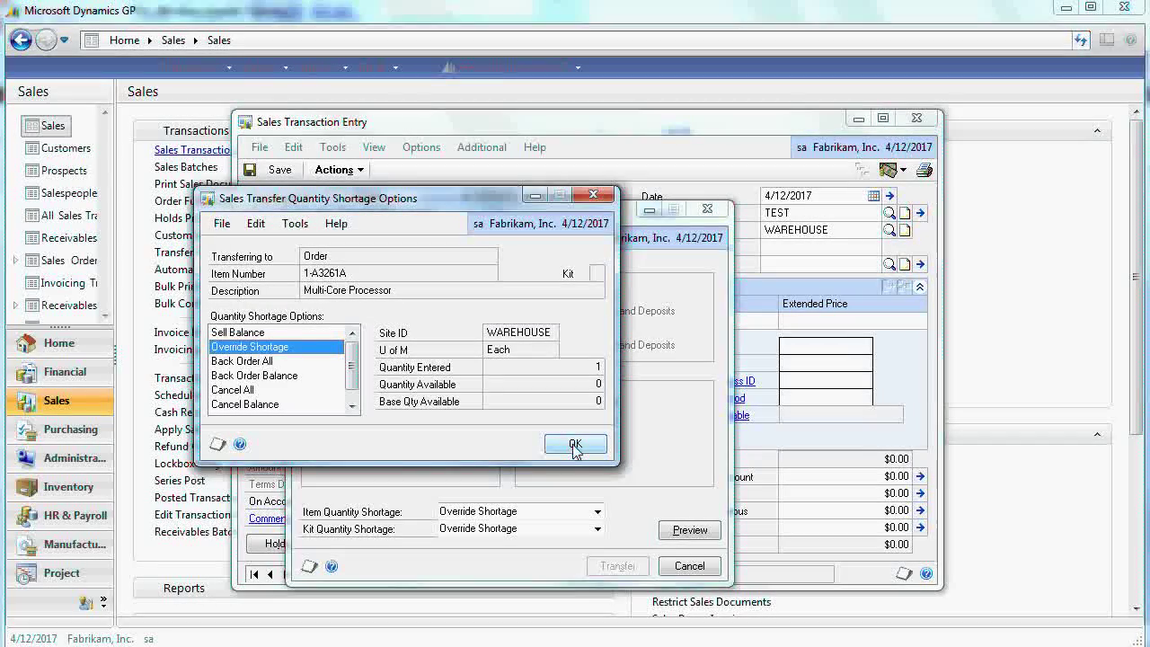
left_click(575, 445)
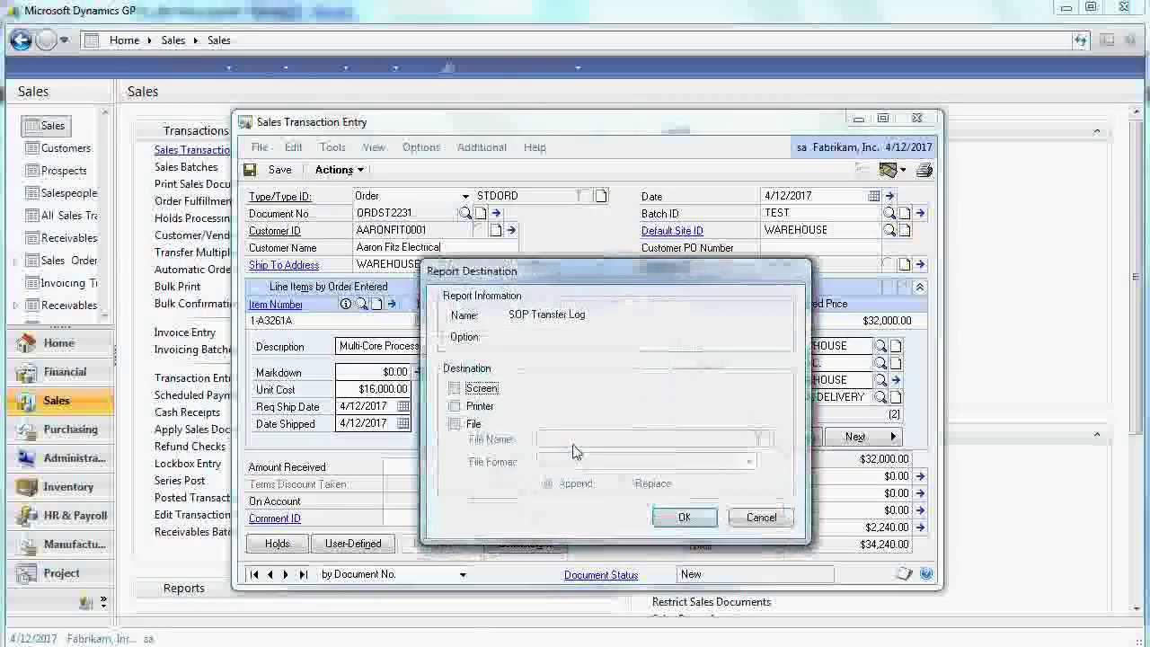
- Show the SOP Transfer Log on screen, confirm 0 errors, and close it
left_click(453, 388)
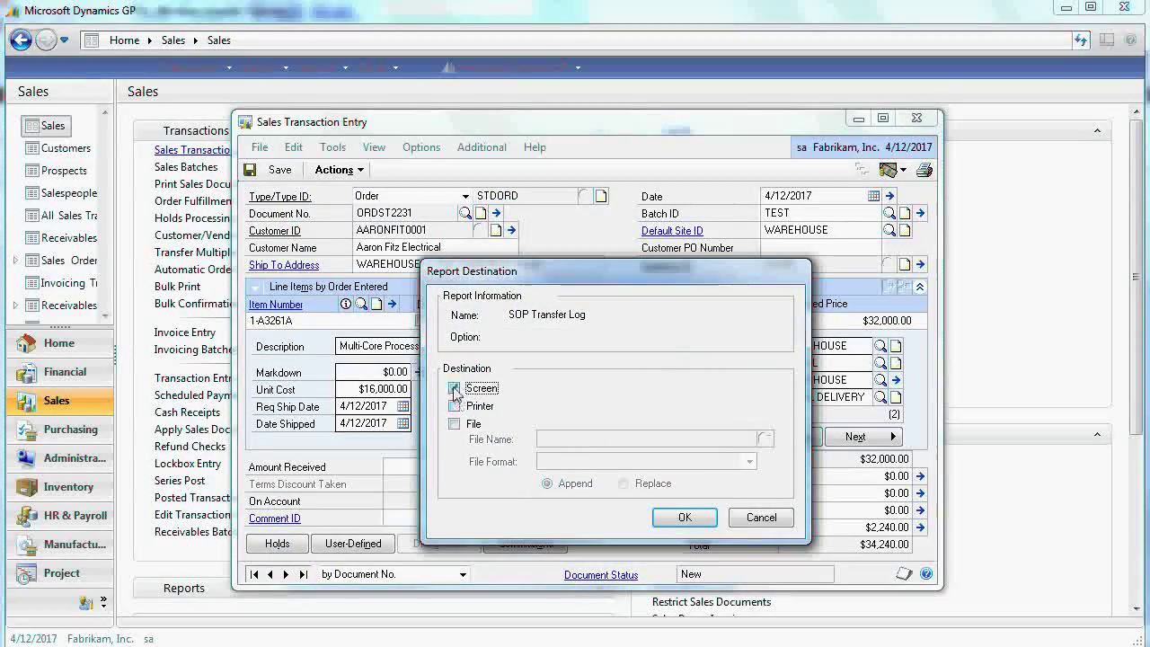
left_click(687, 519)
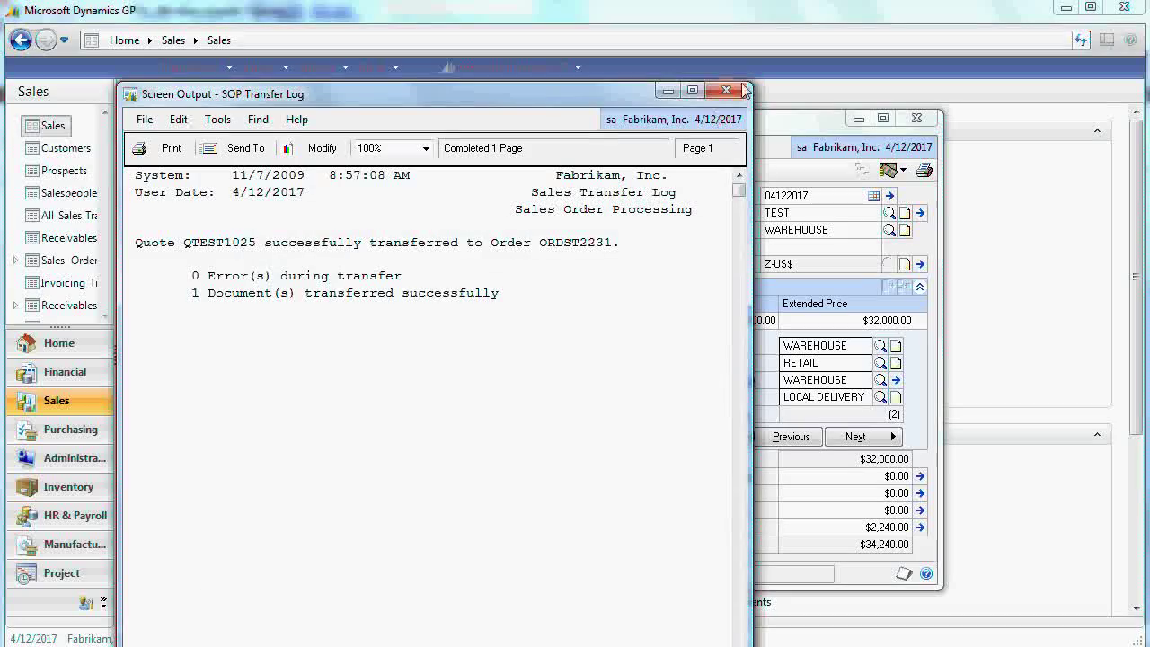
left_click(732, 90)
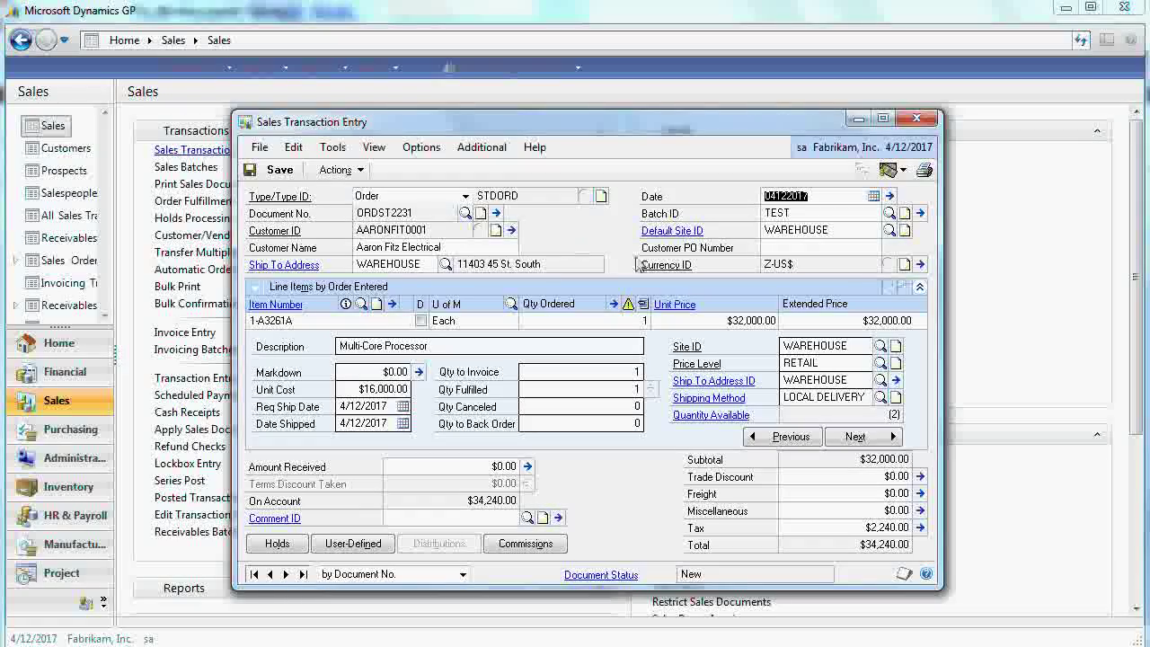
- Append 'Happy New Year' to the line description 'Multi-Core Processor'
left_click(920, 289)
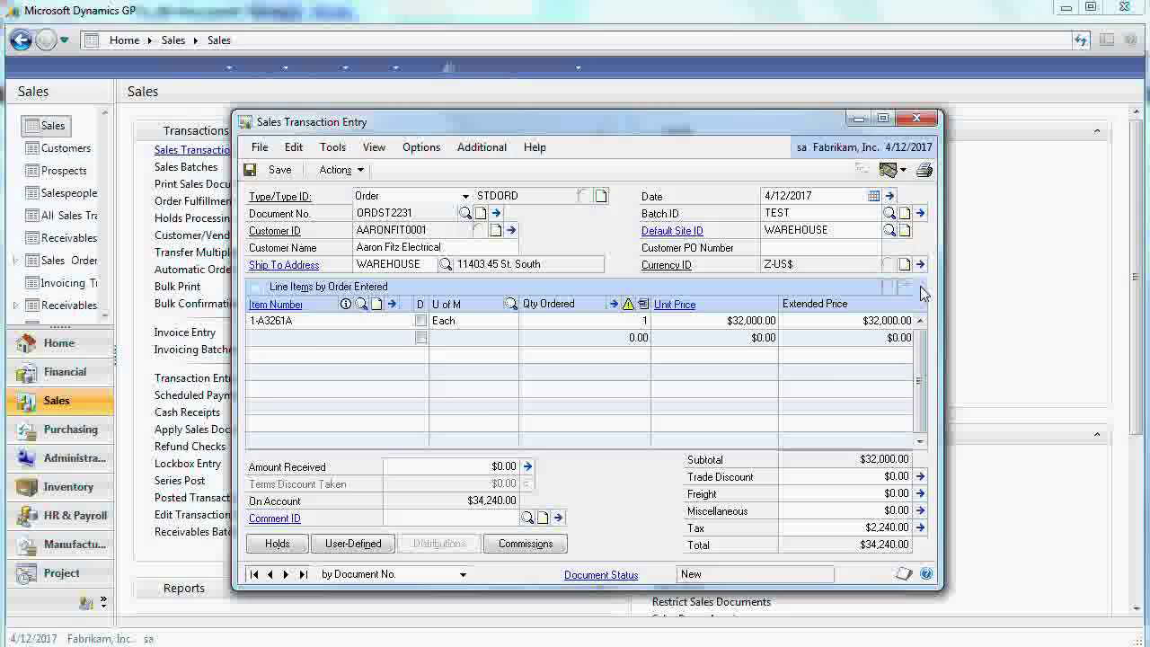
left_click(920, 289)
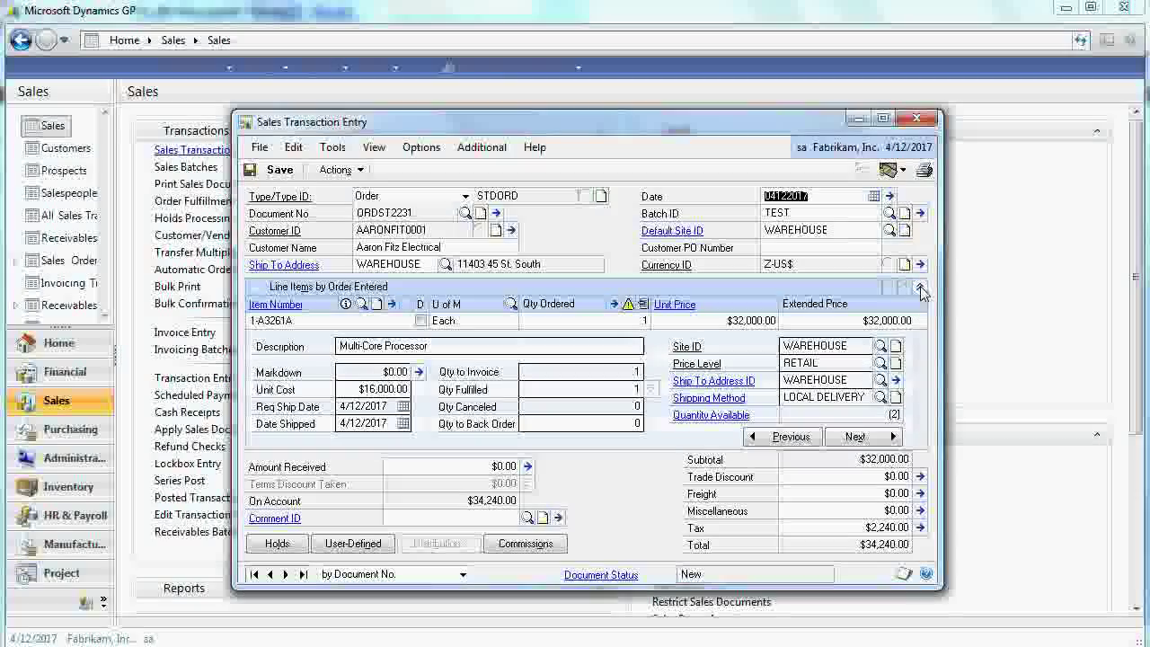
left_click(443, 347)
left_click(443, 347)
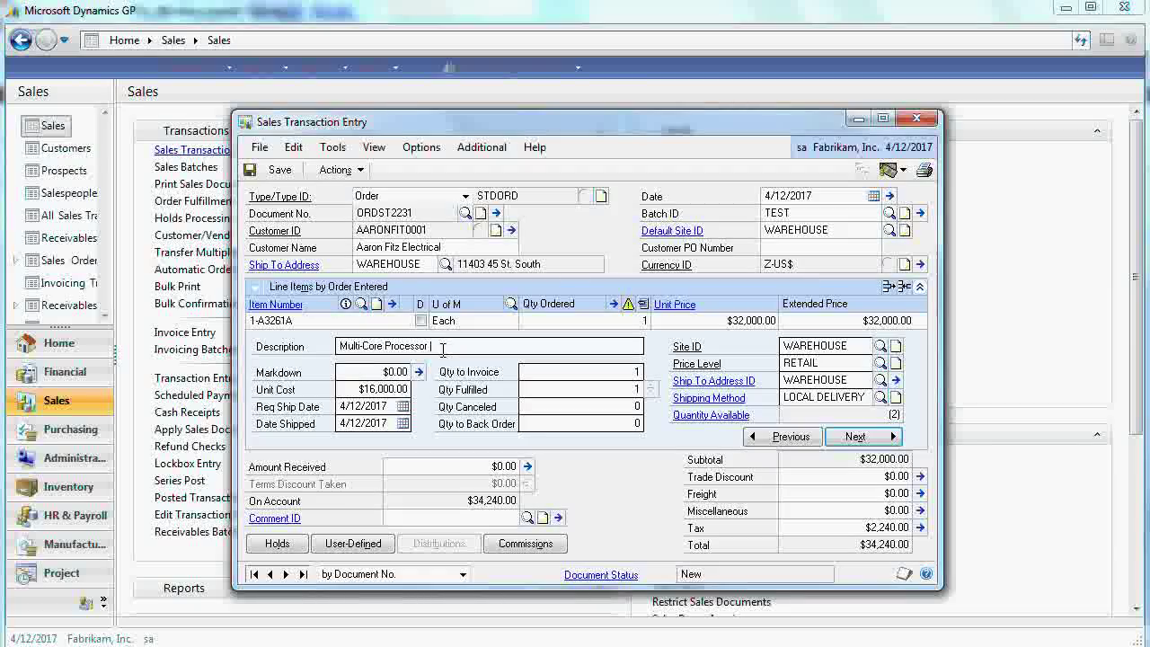
type("Happy New Yea")
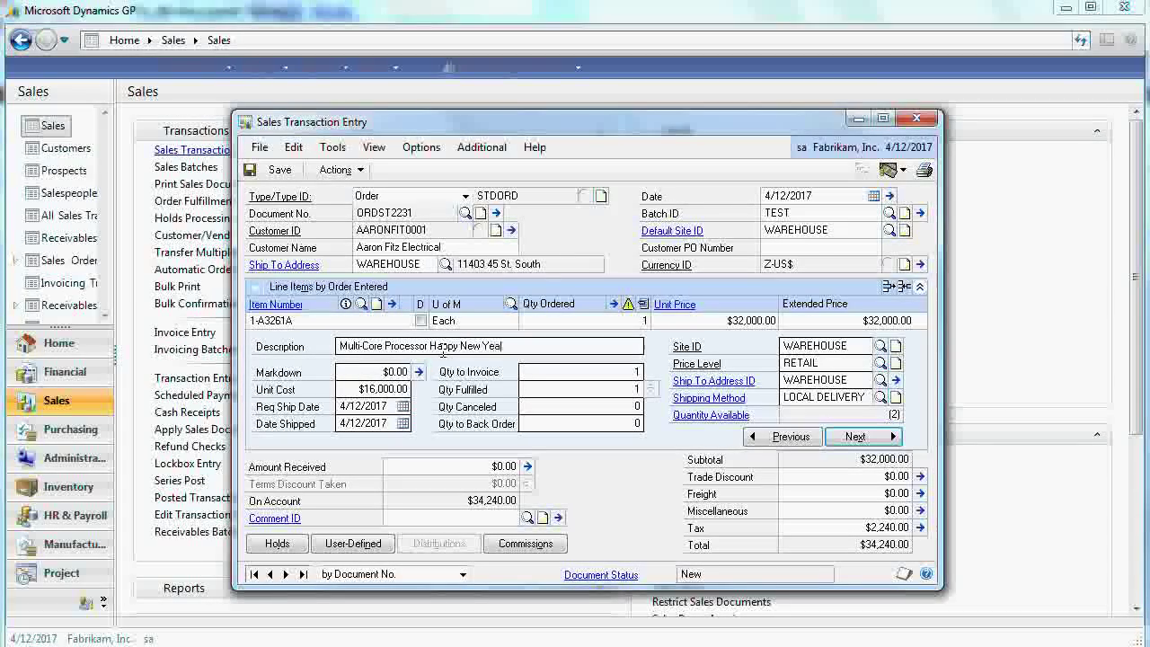
type("r")
- Add a comment reading Line 1, Line 2, Line 3 to the 1-A3261A line
left_click(393, 305)
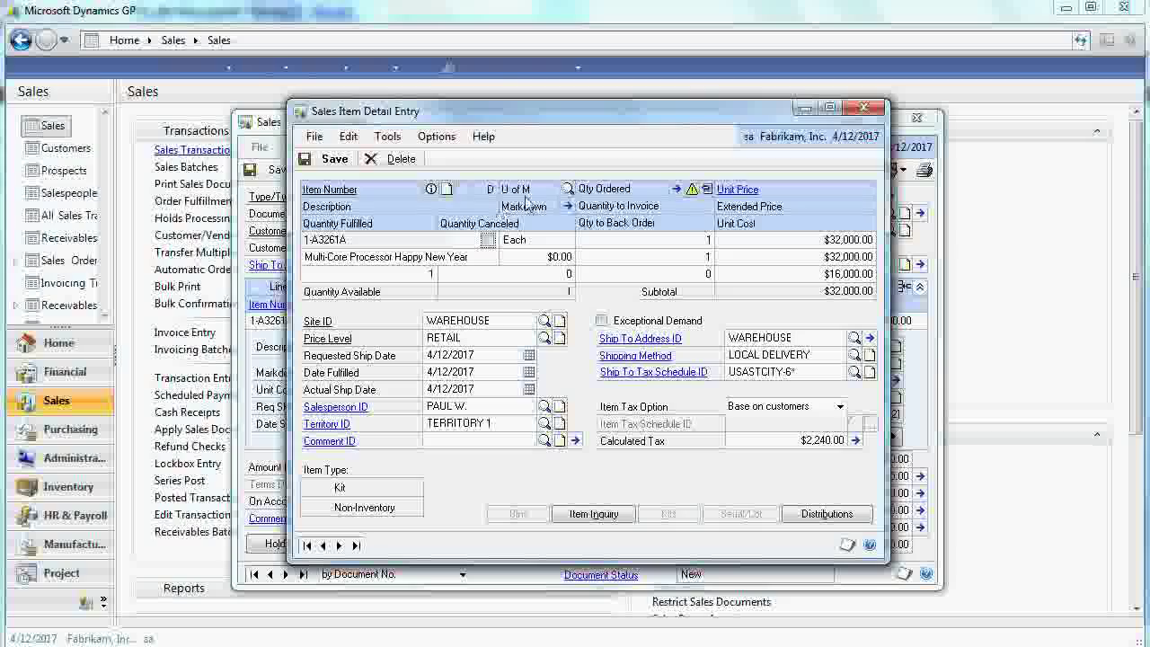
left_click(576, 442)
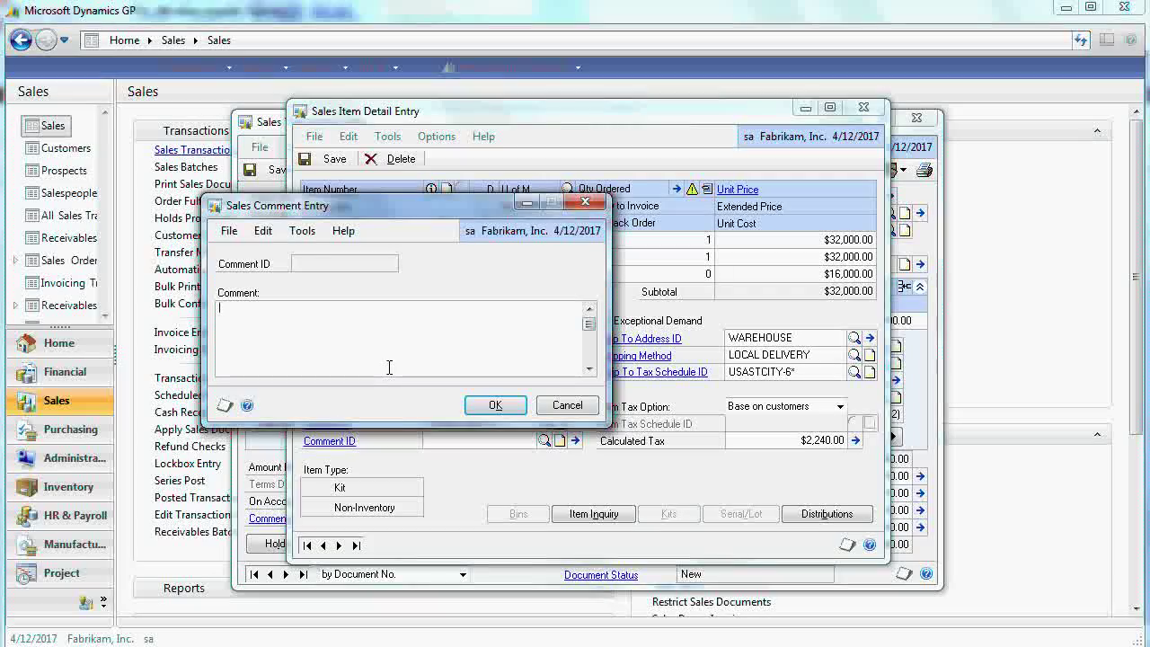
left_click(389, 367)
type("Line 1")
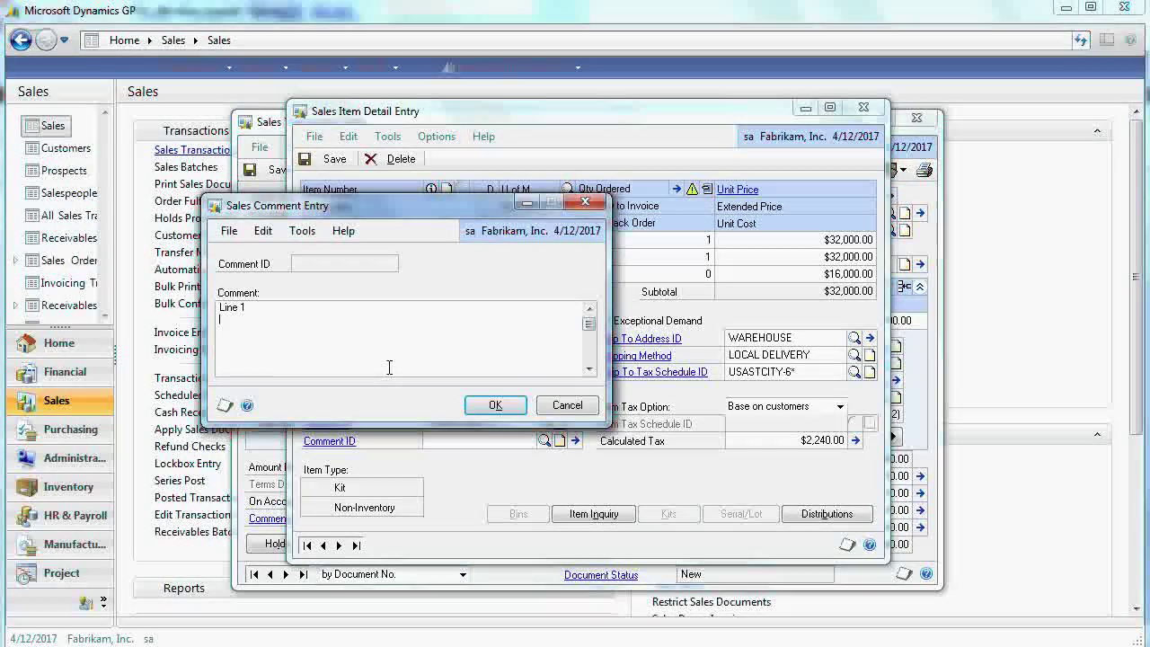
key("Return")
type("Line 2")
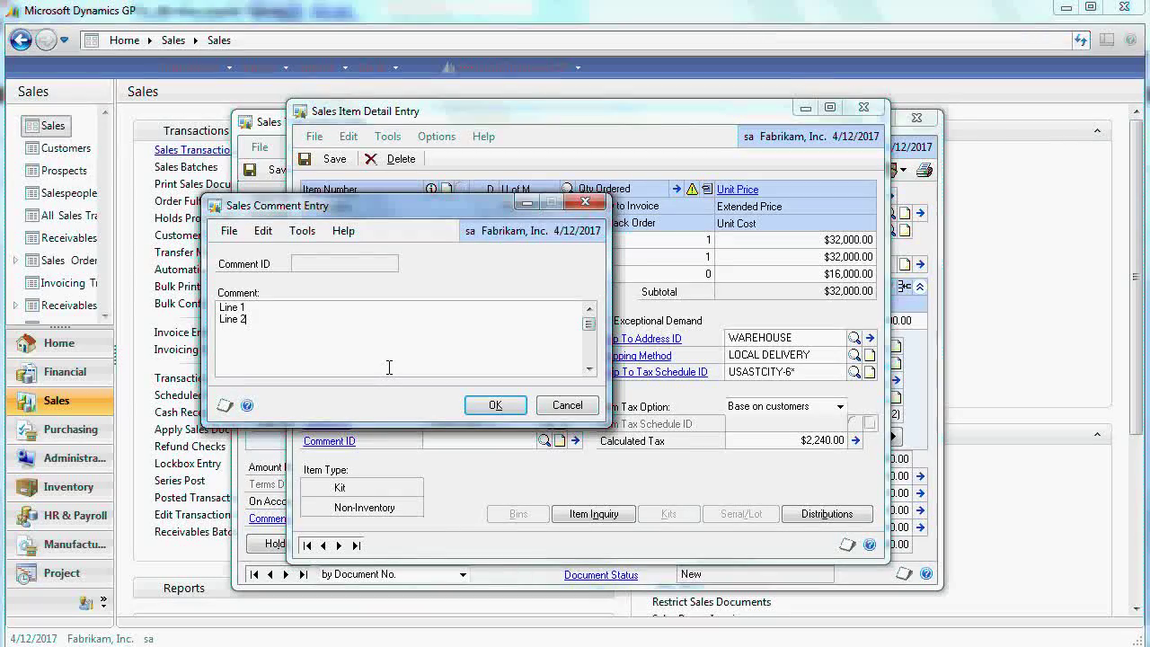
key("Return")
type("Line 3")
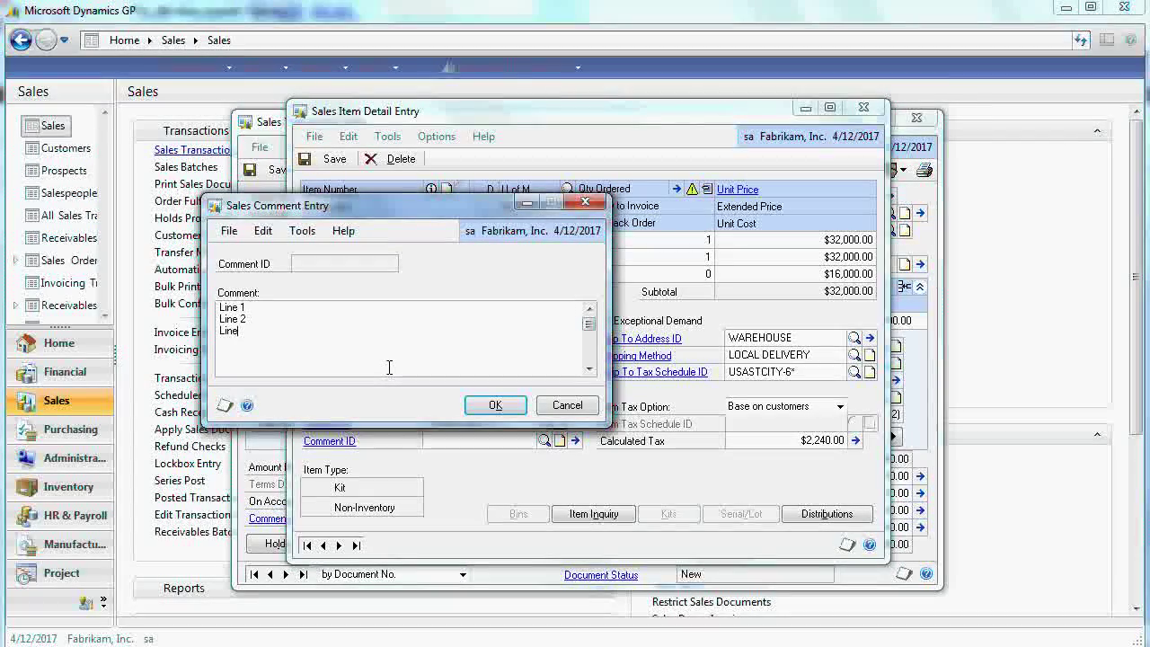
left_click(495, 404)
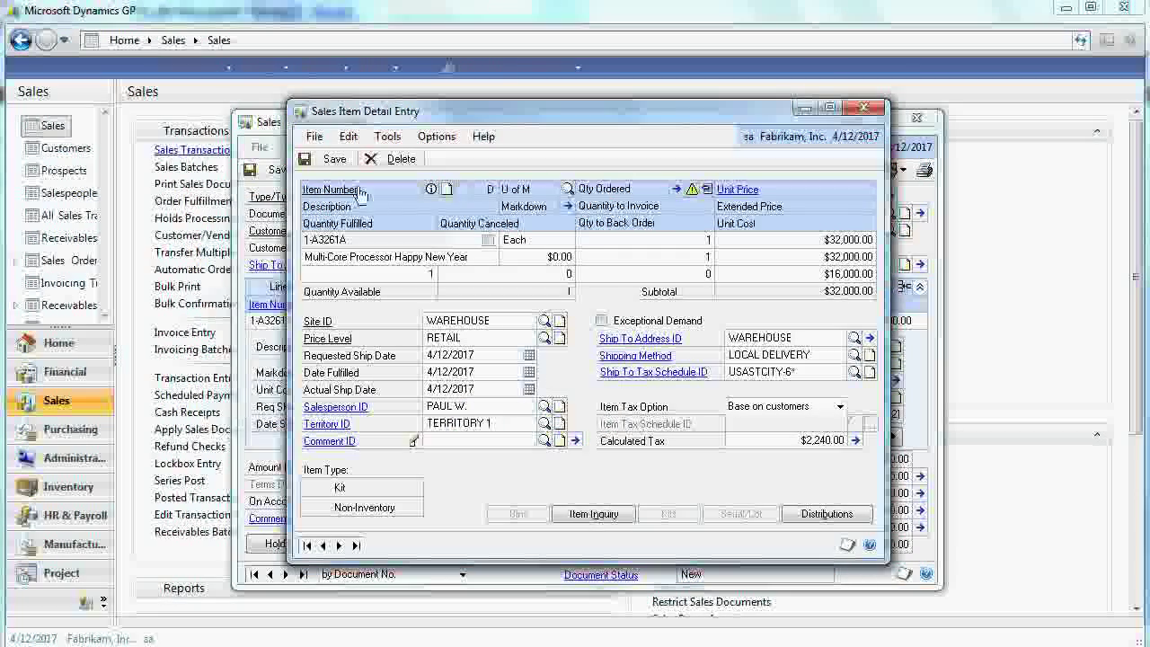
left_click(864, 108)
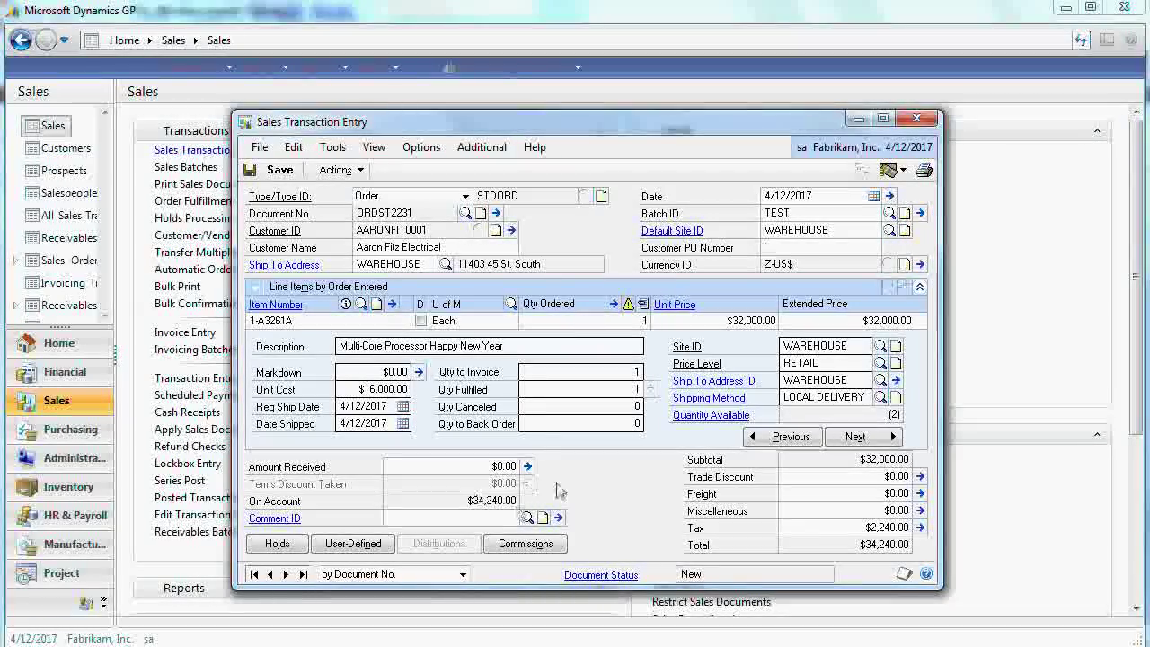
- Record a $1,000.00 Check Deposit payment, entering the check number, on the order
left_click(528, 467)
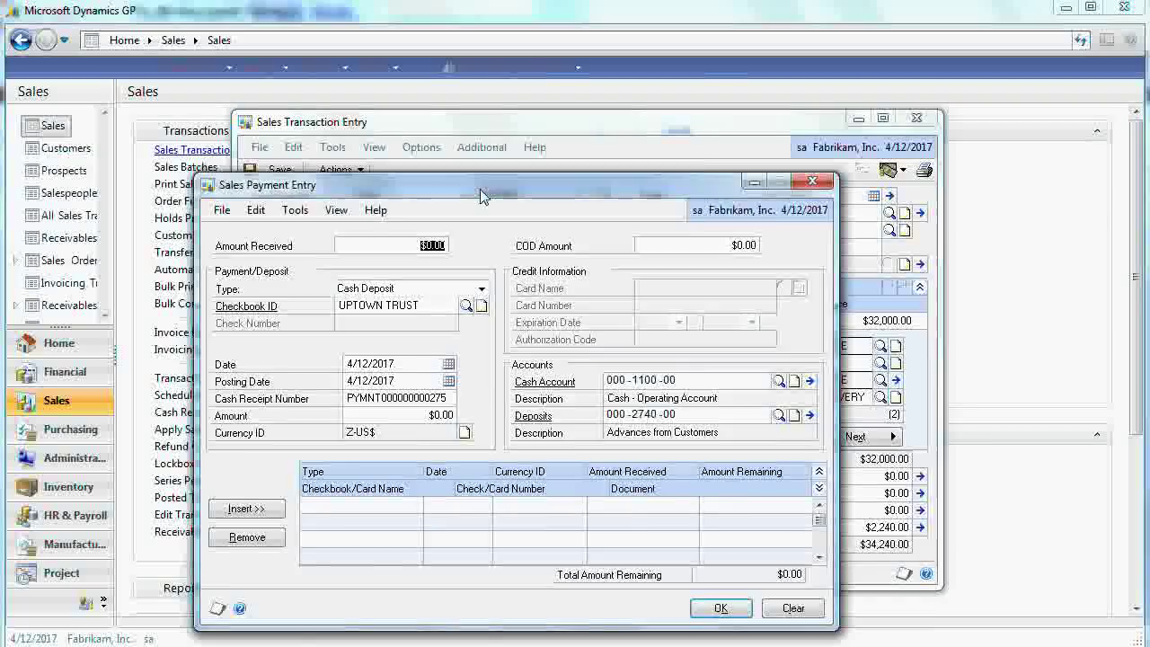
left_click_drag(467, 184, 629, 281)
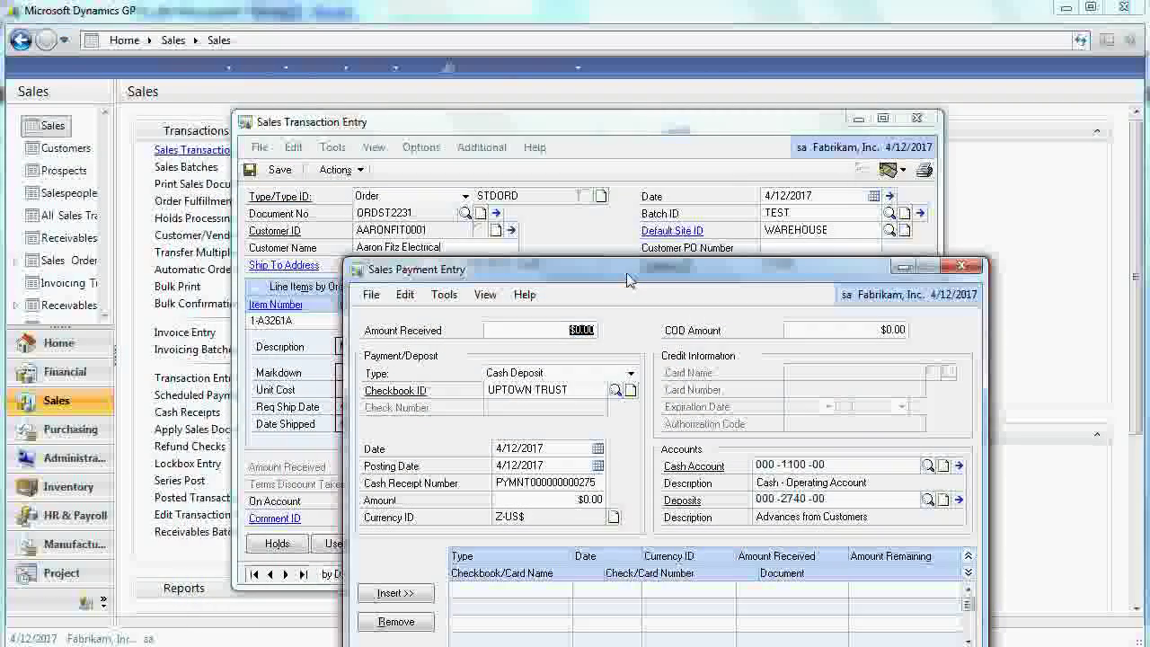
type("00")
key("Tab")
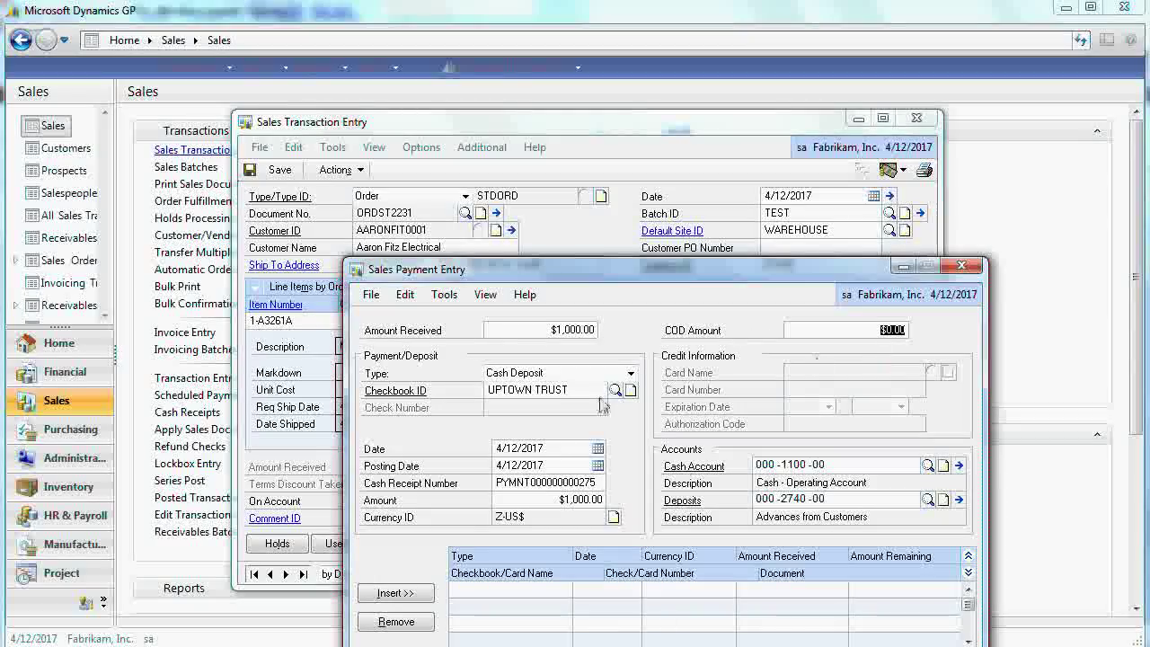
left_click(589, 373)
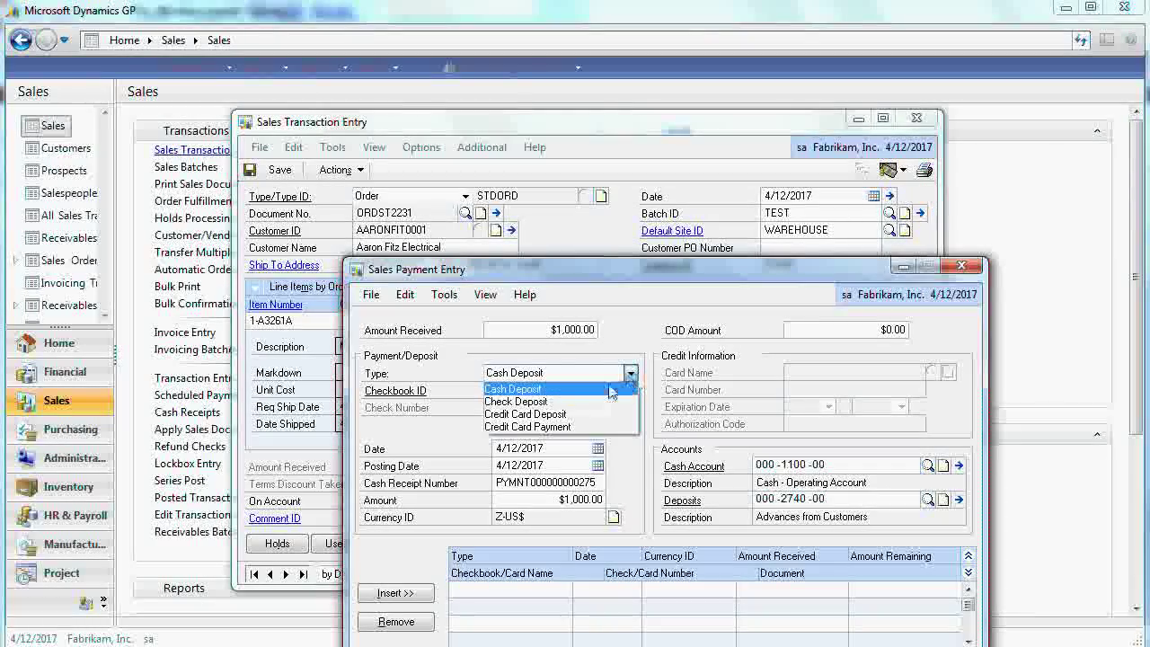
left_click(584, 402)
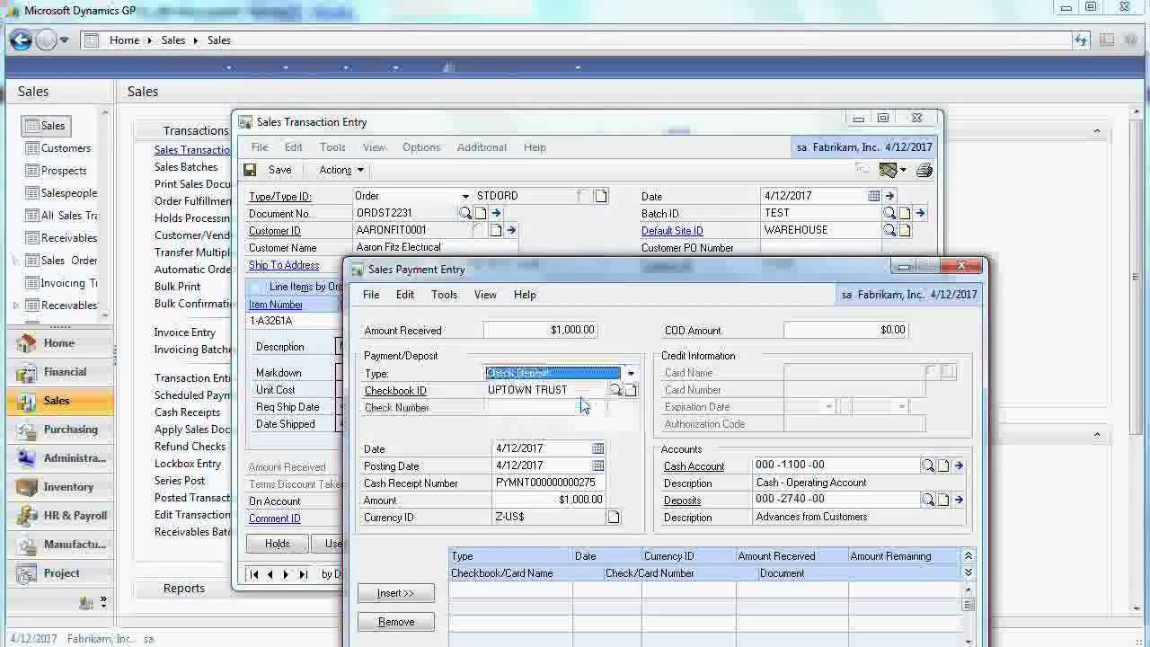
left_click(390, 595)
left_click(611, 463)
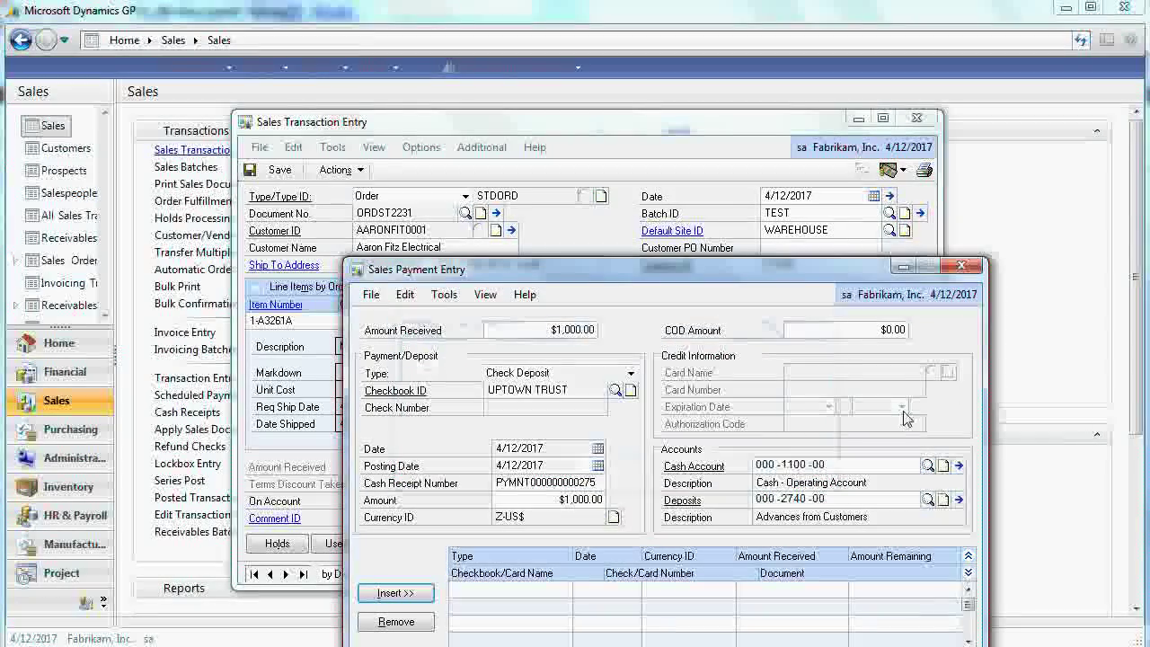
left_click(530, 409)
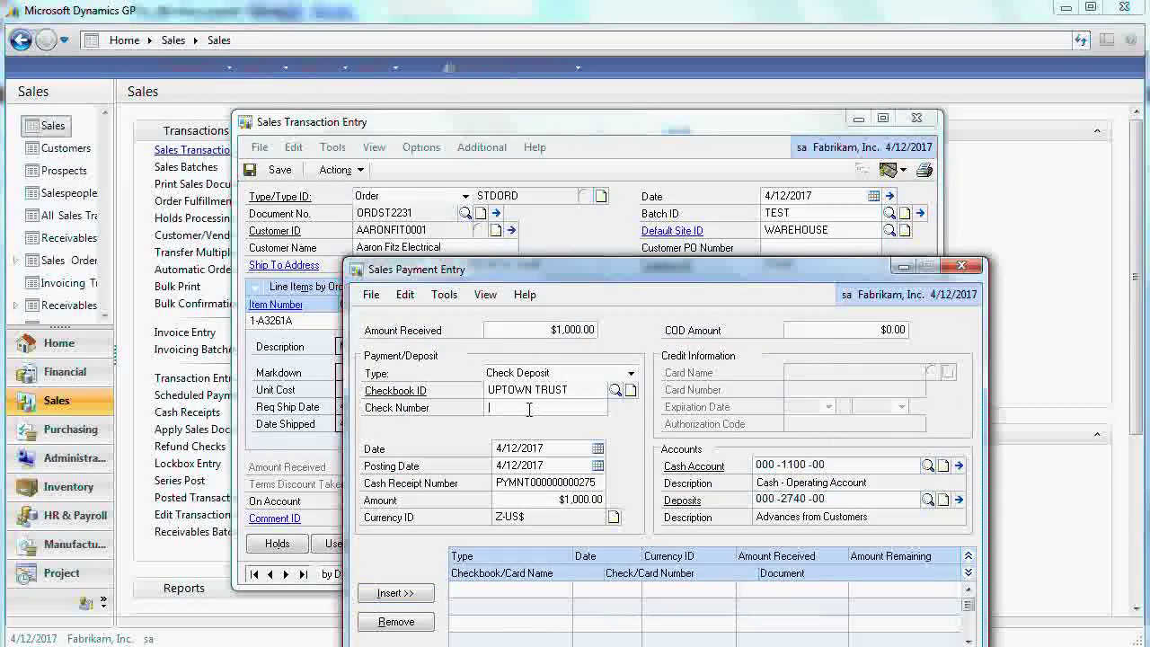
type("212313123")
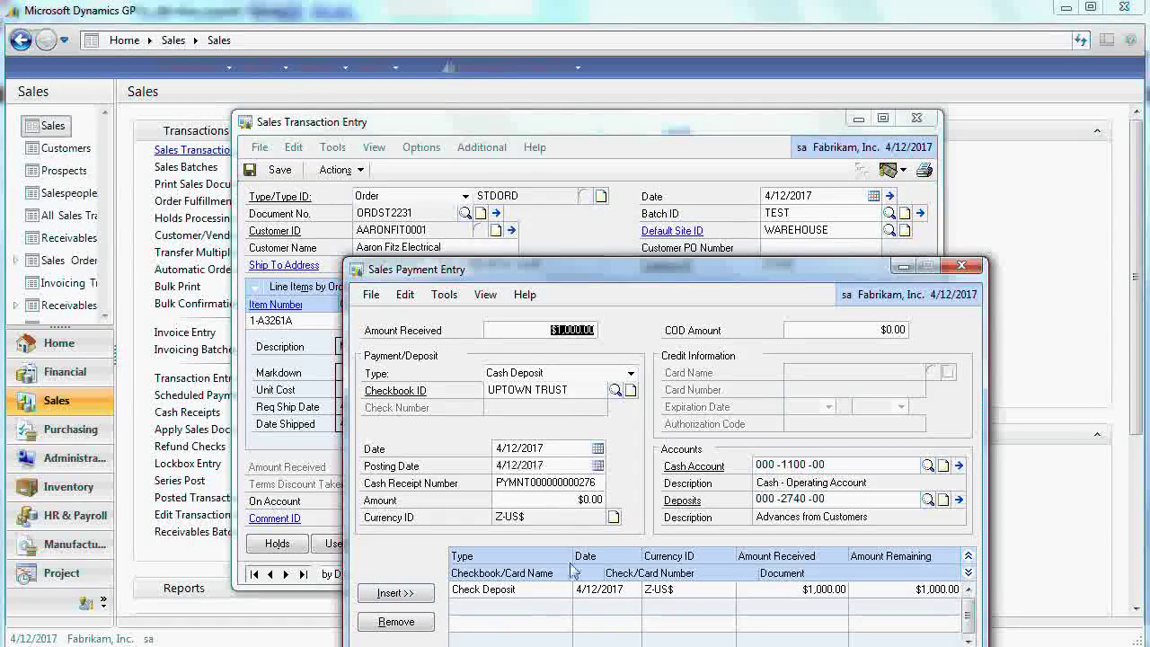
key("Tab")
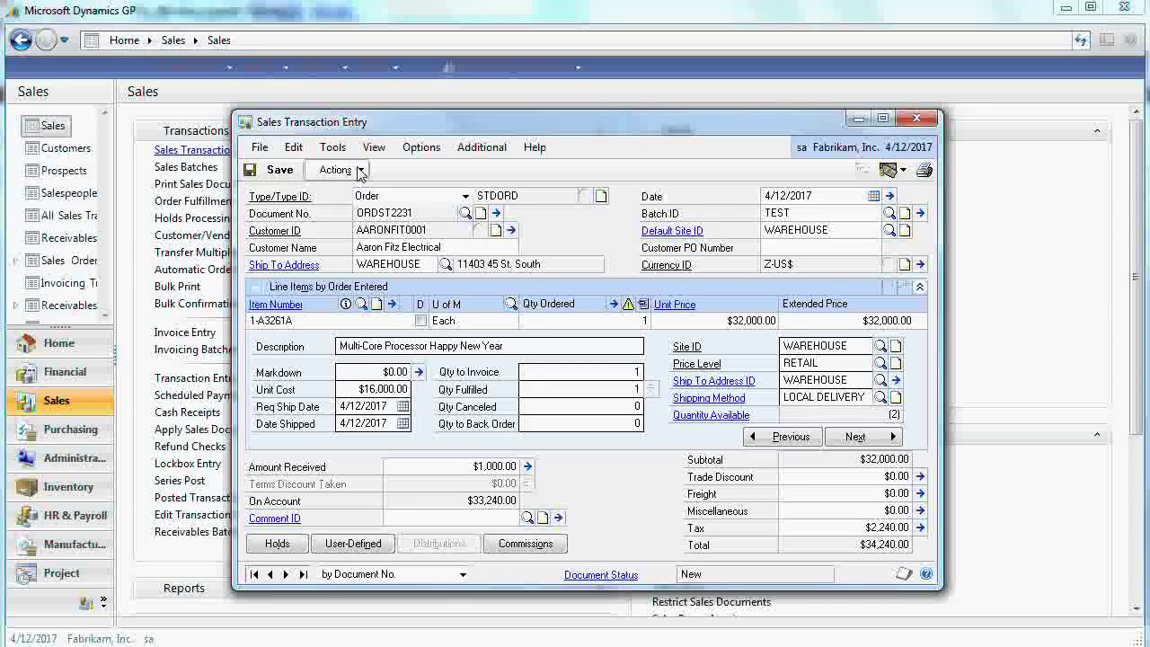
- Transfer the order to invoice STDINV2261 with totals and deposits, then close the transfer log
left_click(358, 171)
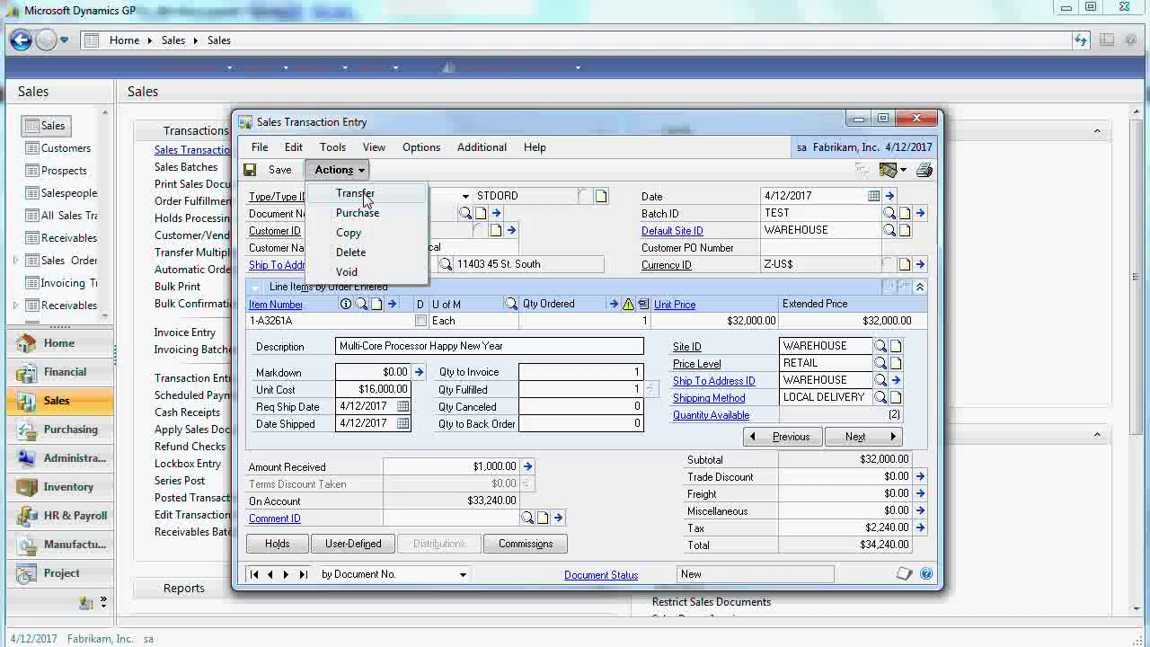
left_click(355, 194)
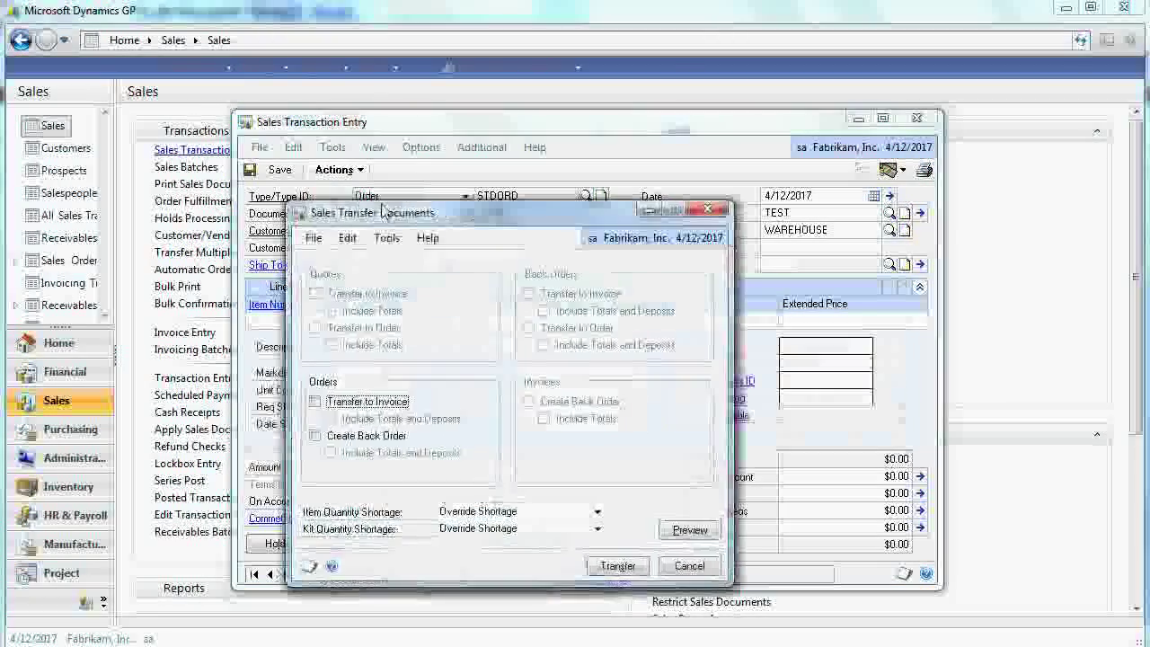
left_click(315, 402)
left_click(330, 419)
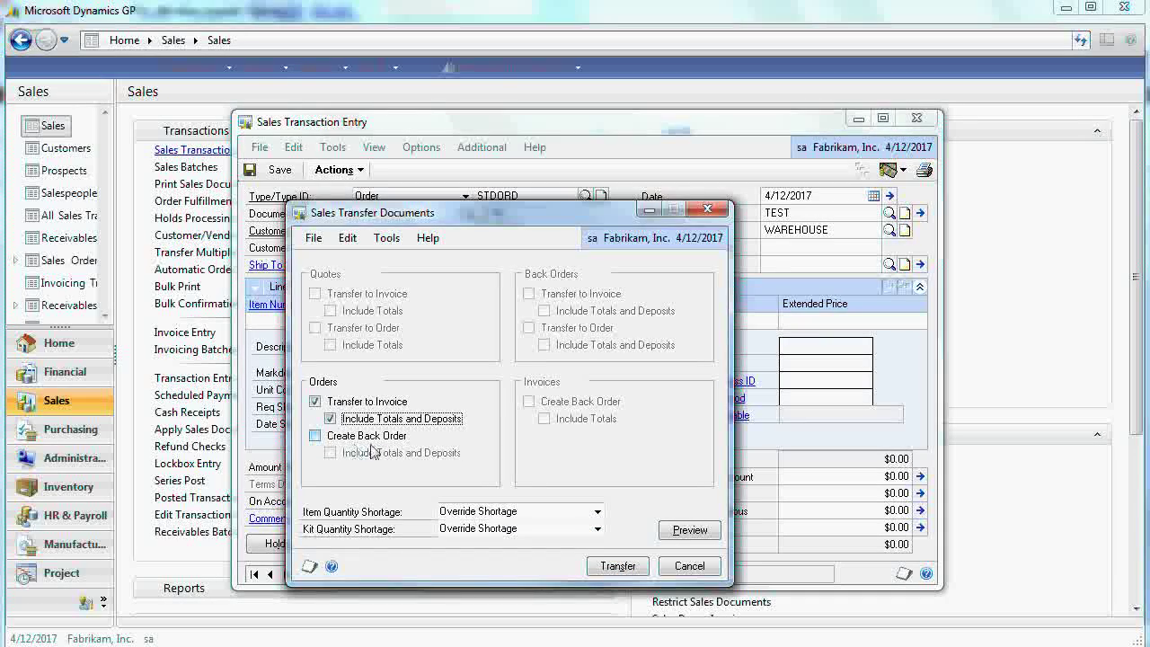
left_click(616, 566)
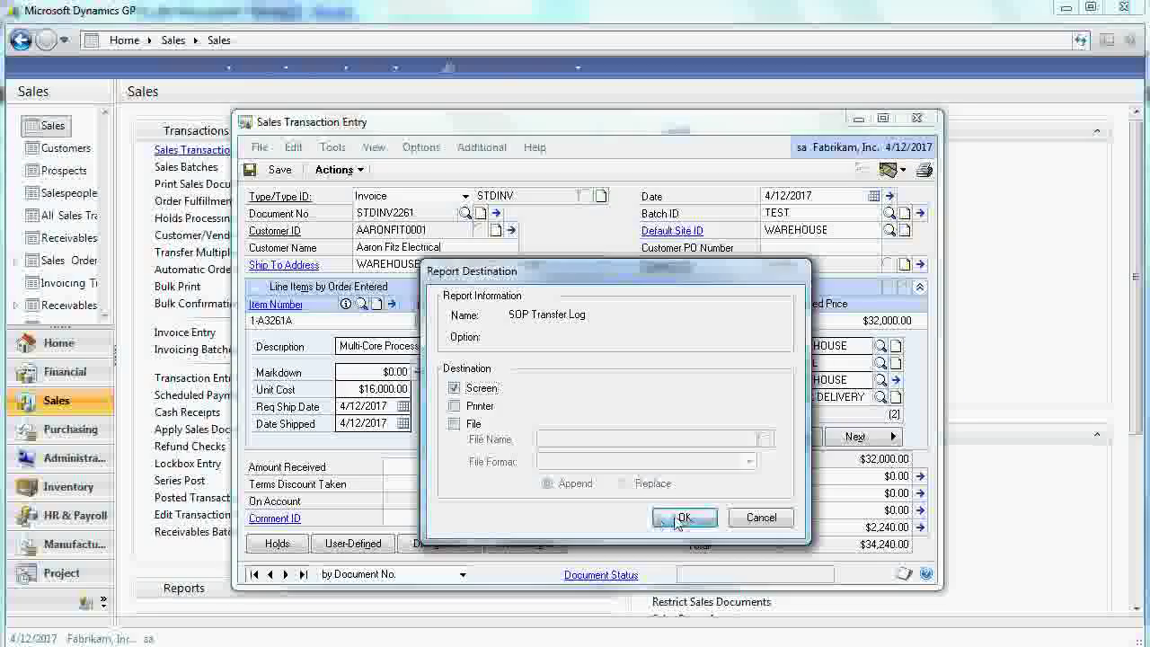
left_click(685, 516)
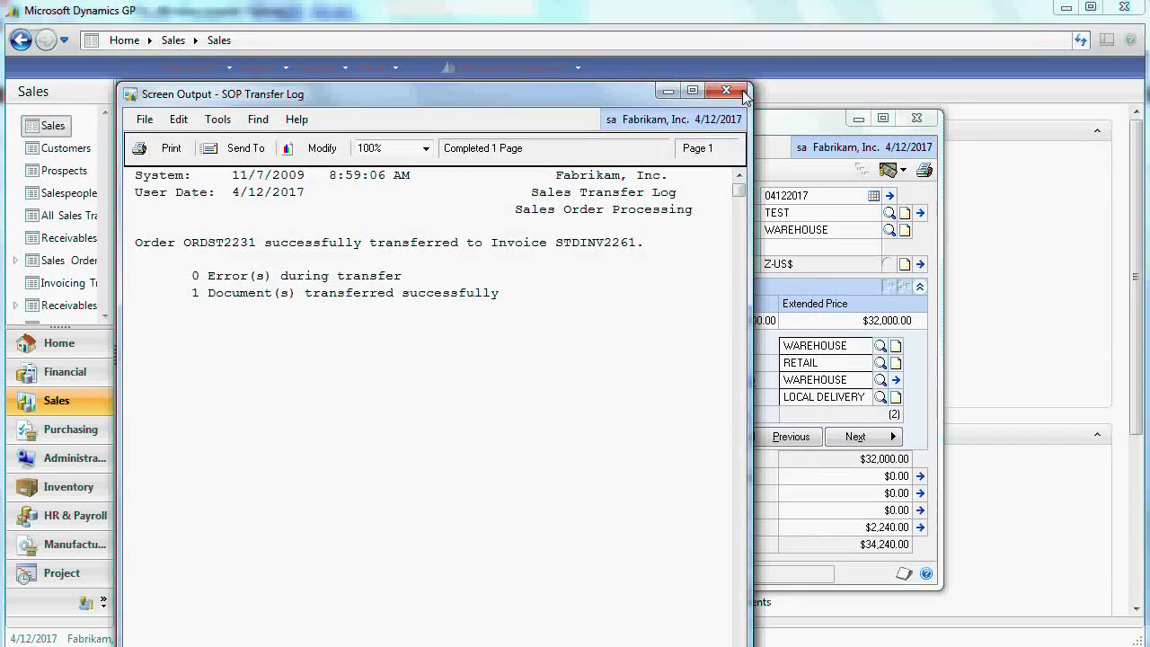
left_click(730, 91)
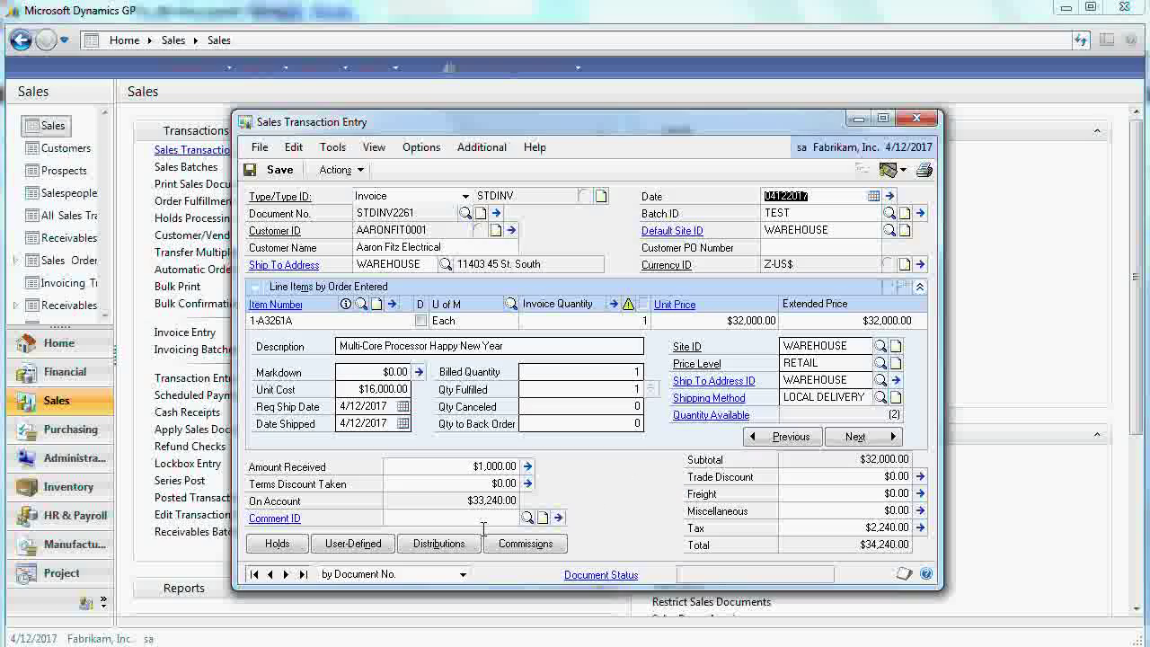
left_click(430, 543)
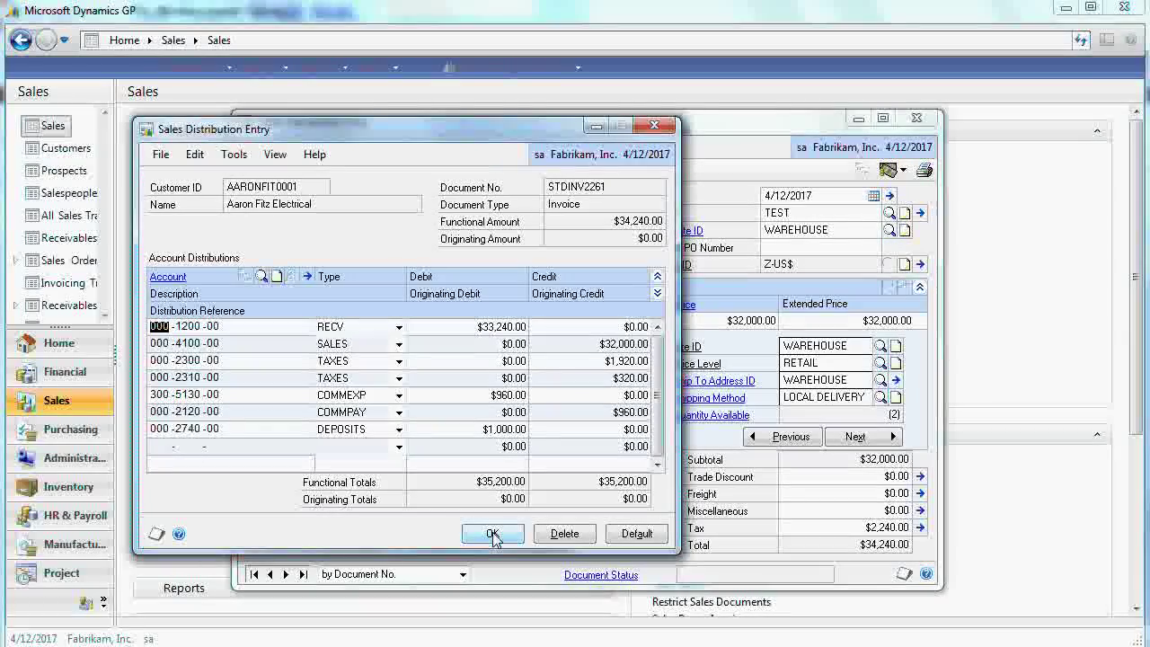
left_click(493, 535)
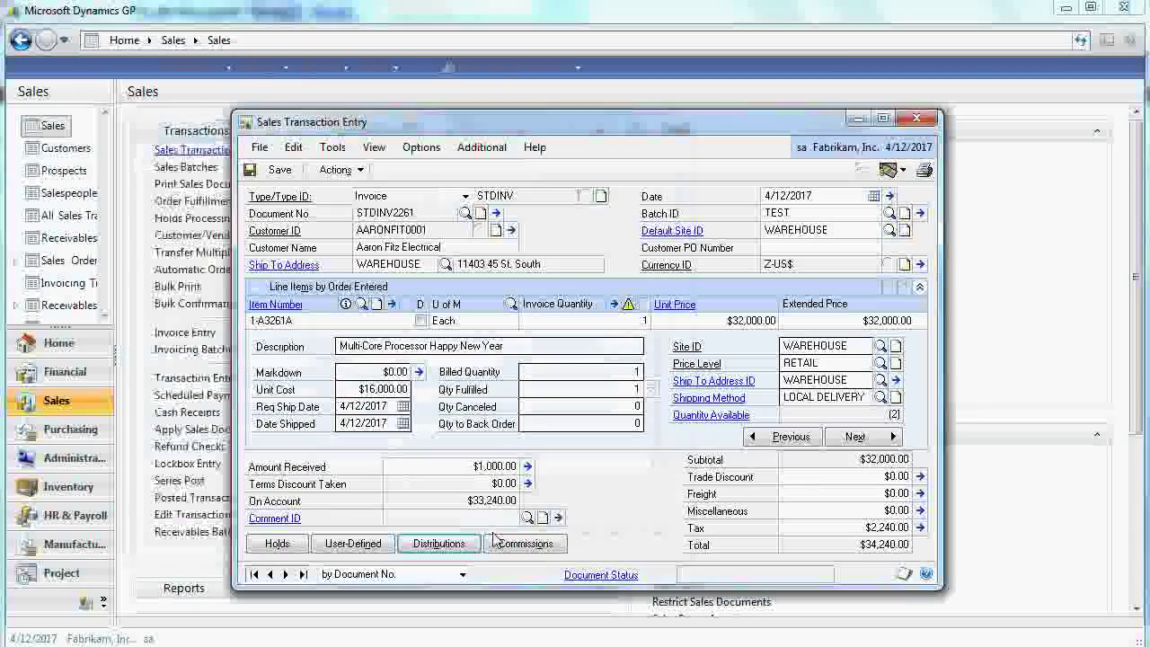
left_click(423, 544)
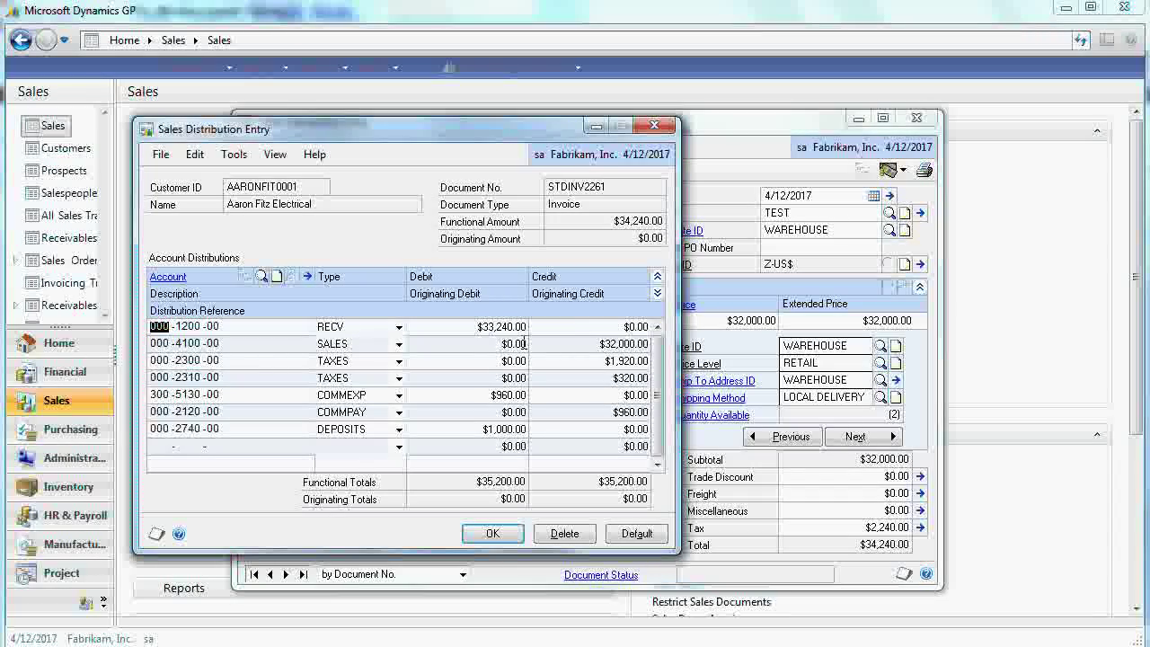
double_click(189, 343)
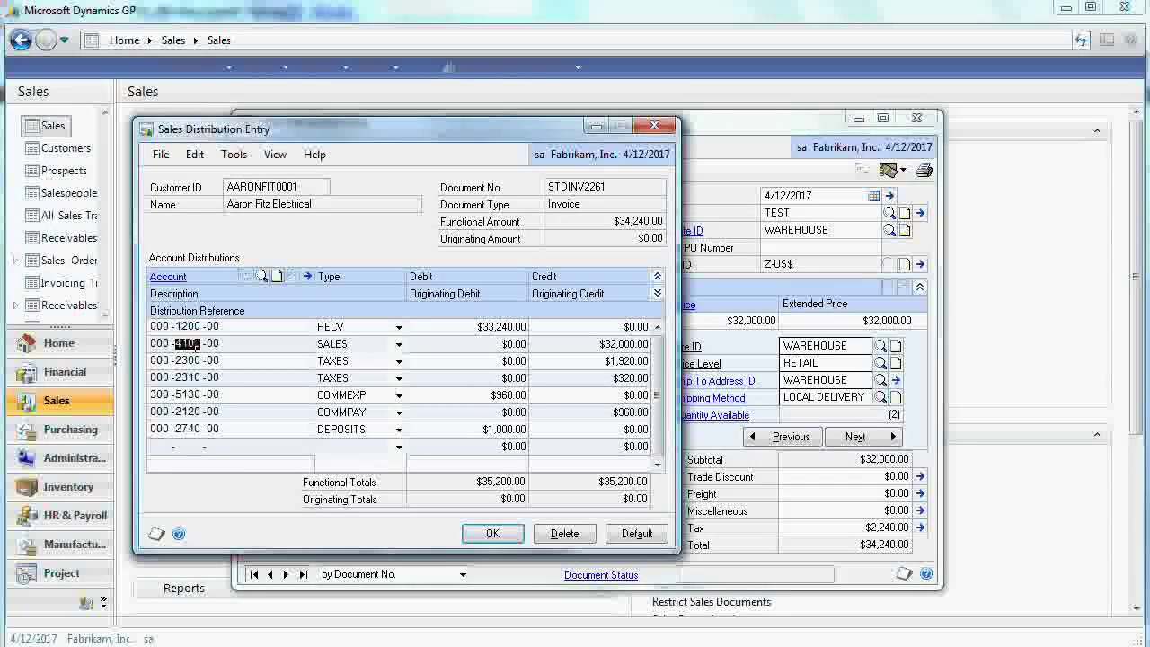
left_click(493, 533)
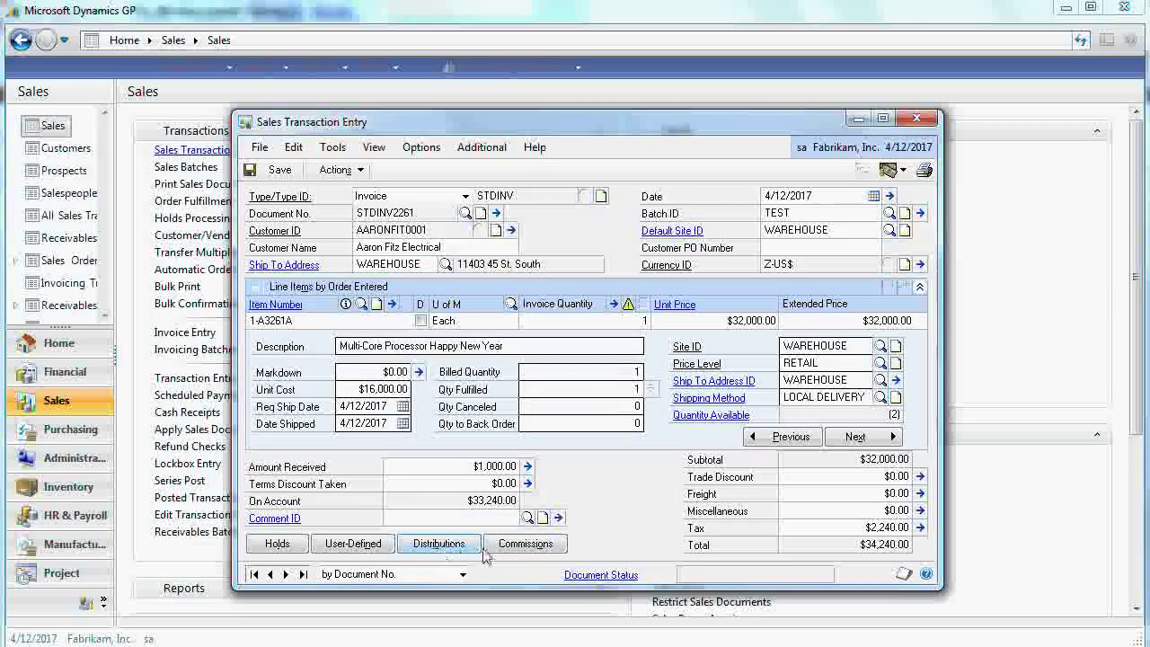
left_click(526, 544)
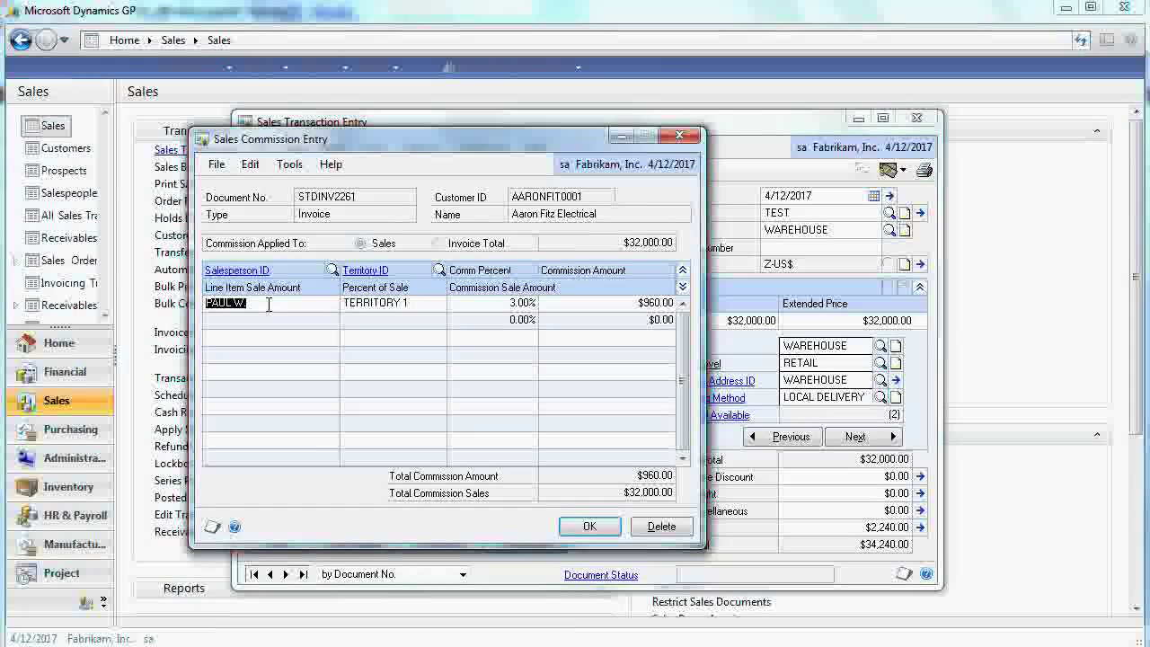
left_click(680, 135)
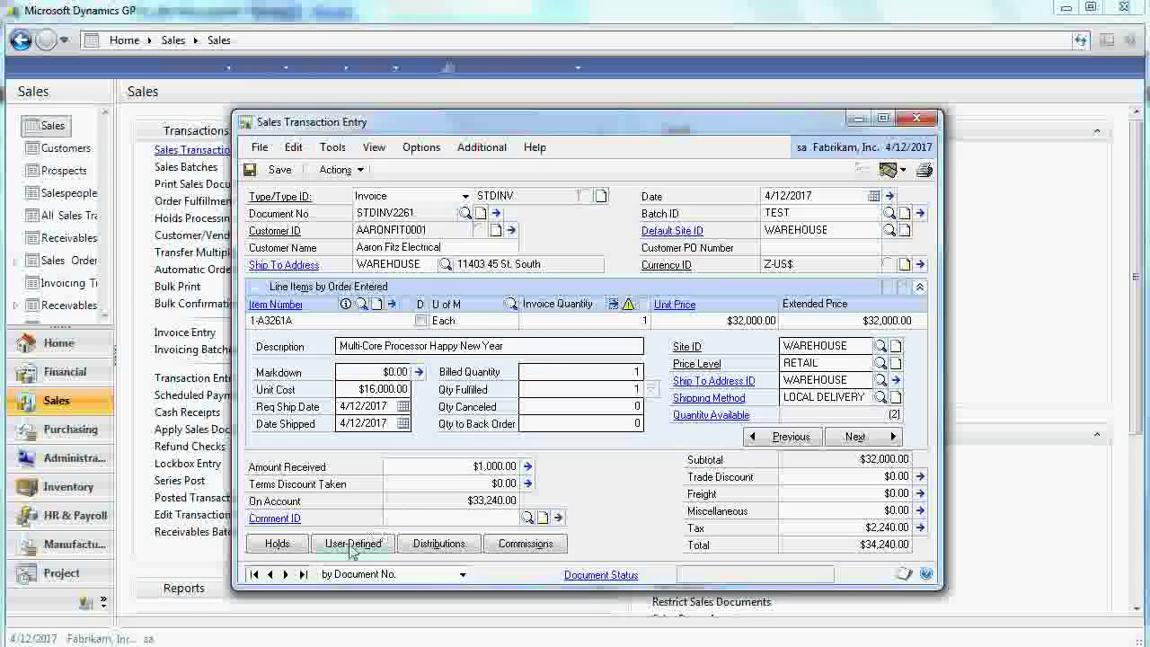
left_click(352, 545)
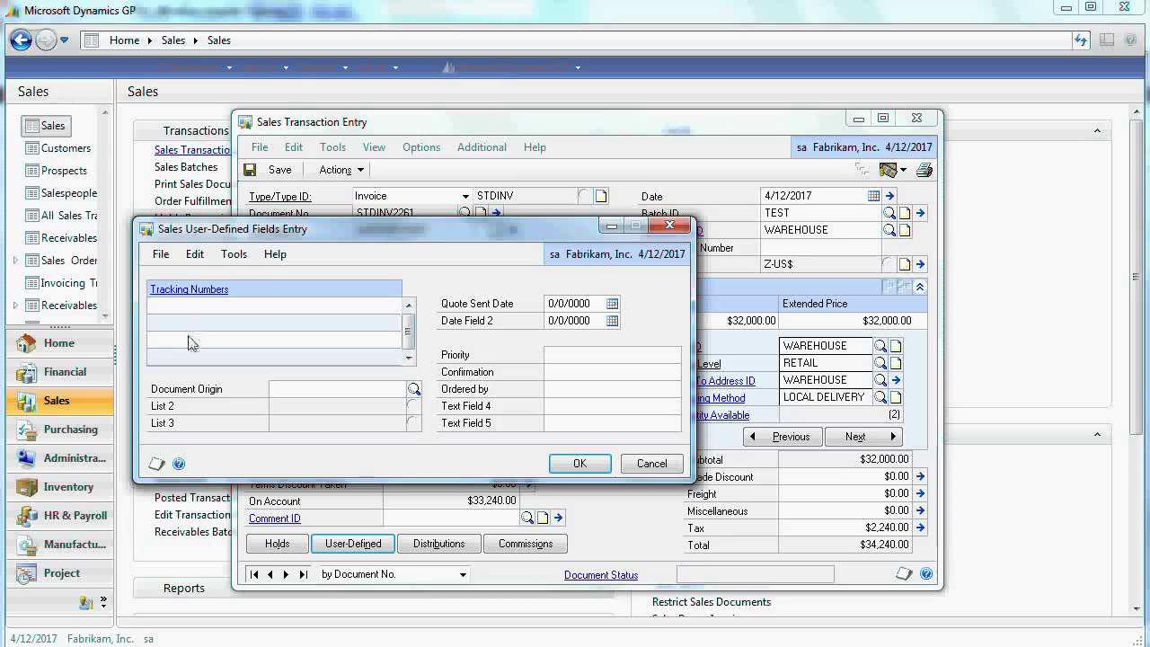
left_click(189, 345)
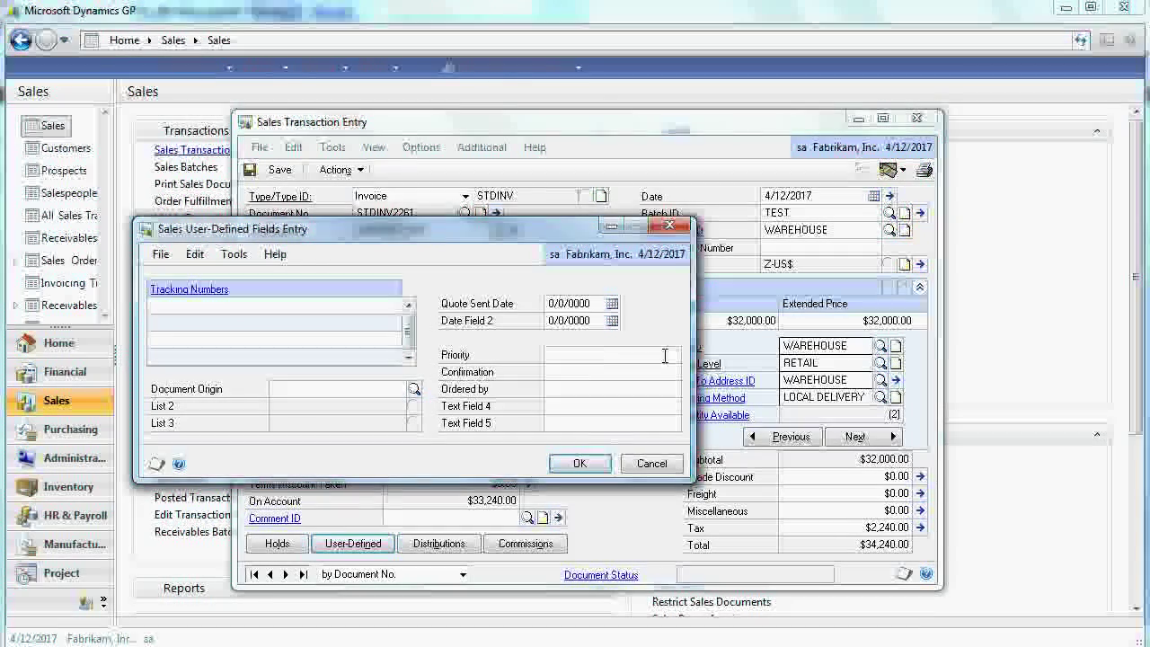
left_click(673, 228)
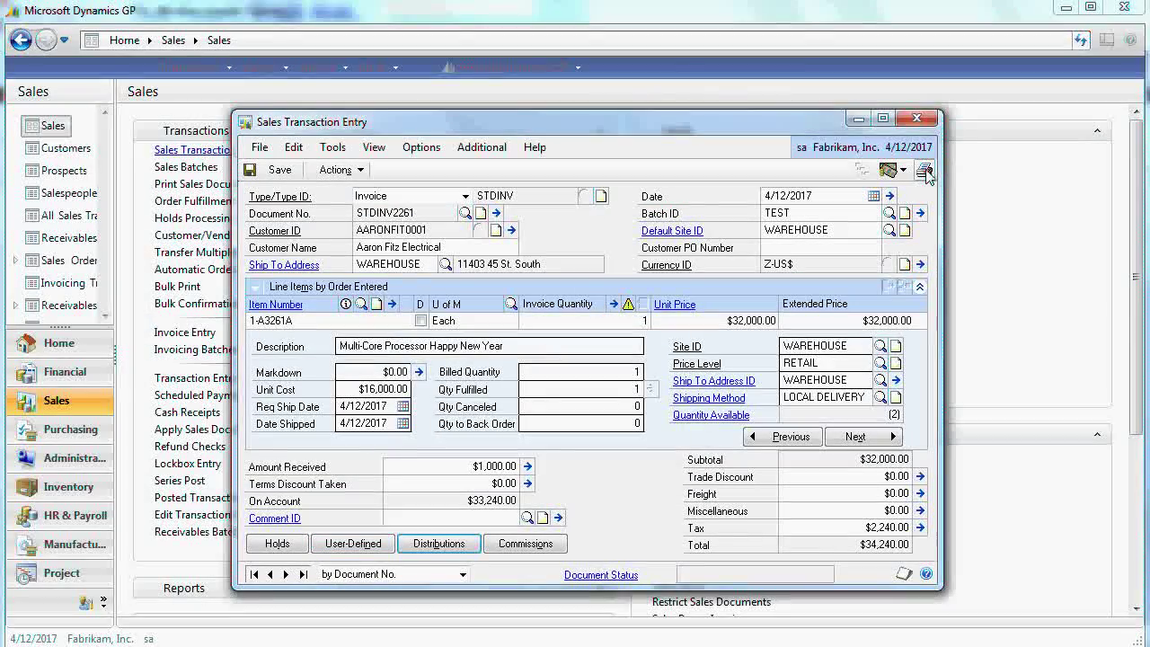
- Save invoice STDINV2261 and keep the Blank Paper invoice format for printing
left_click(916, 118)
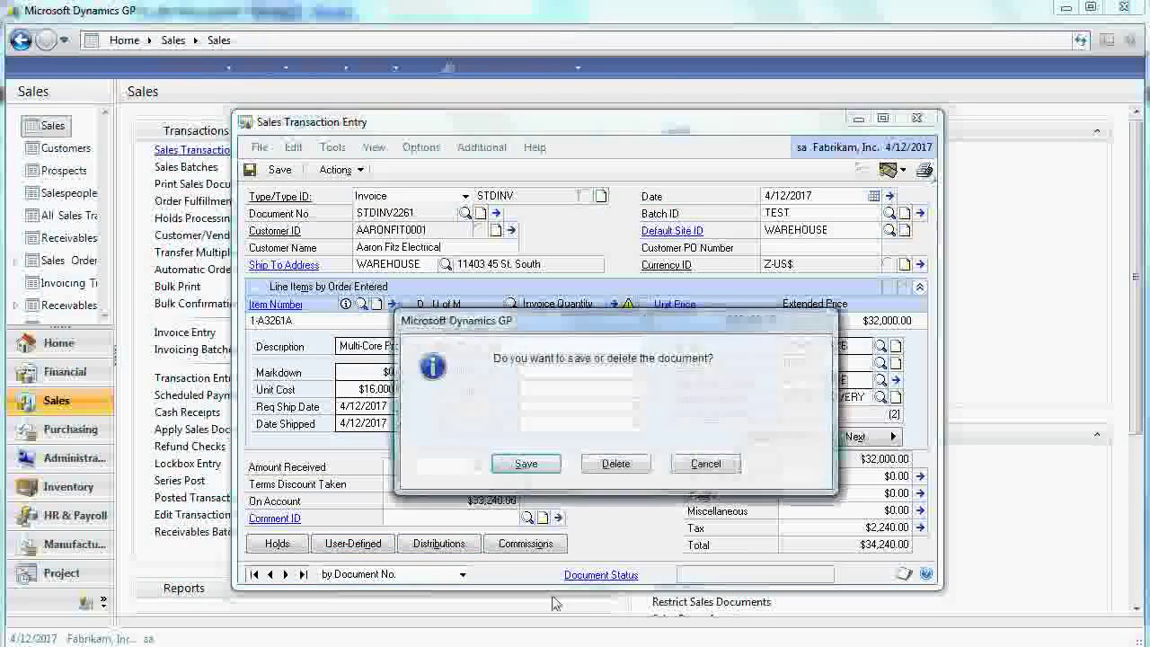
left_click(503, 474)
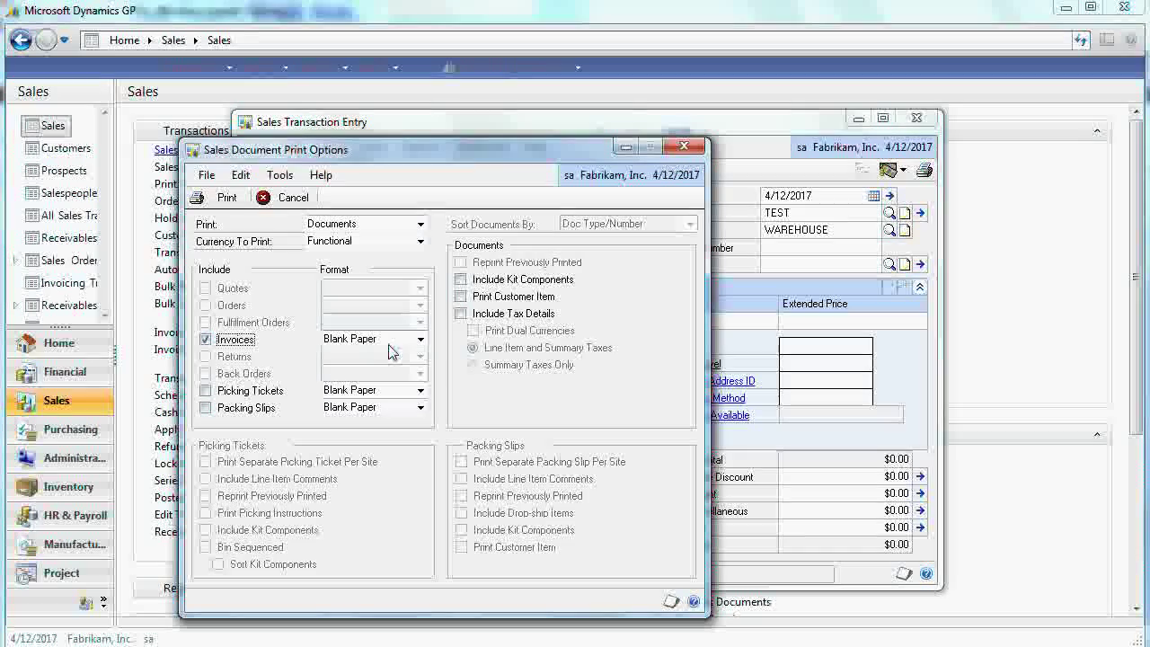
left_click(419, 341)
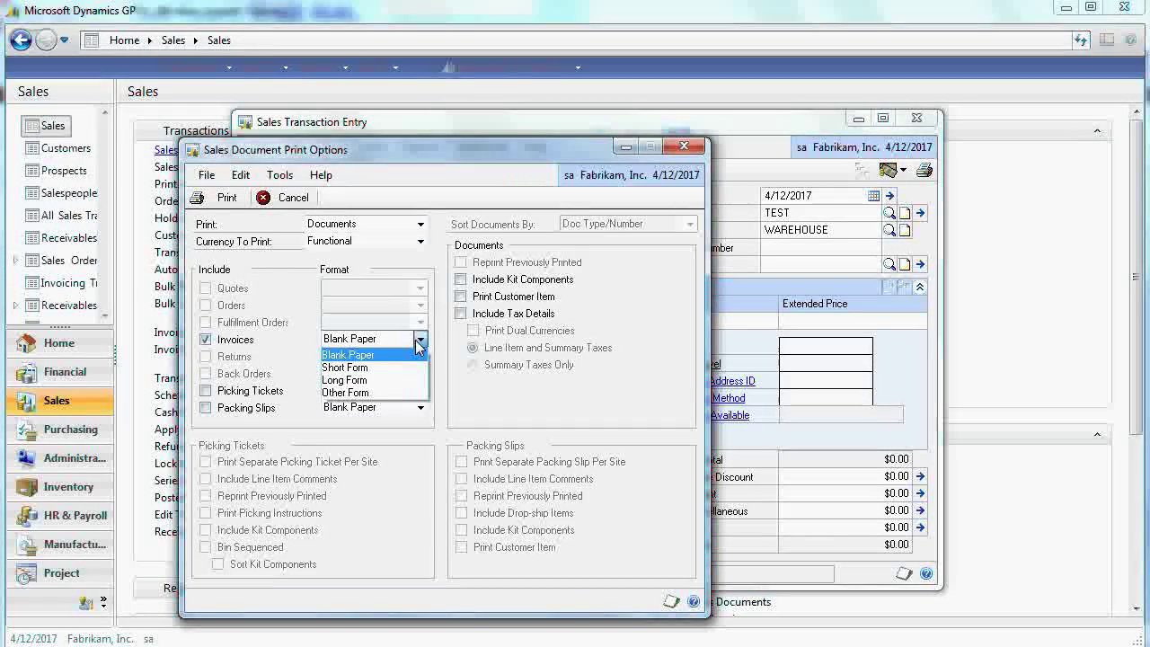
left_click(348, 355)
- Print the invoice to Screen, then dismiss the dictionary and report startup errors
left_click(221, 198)
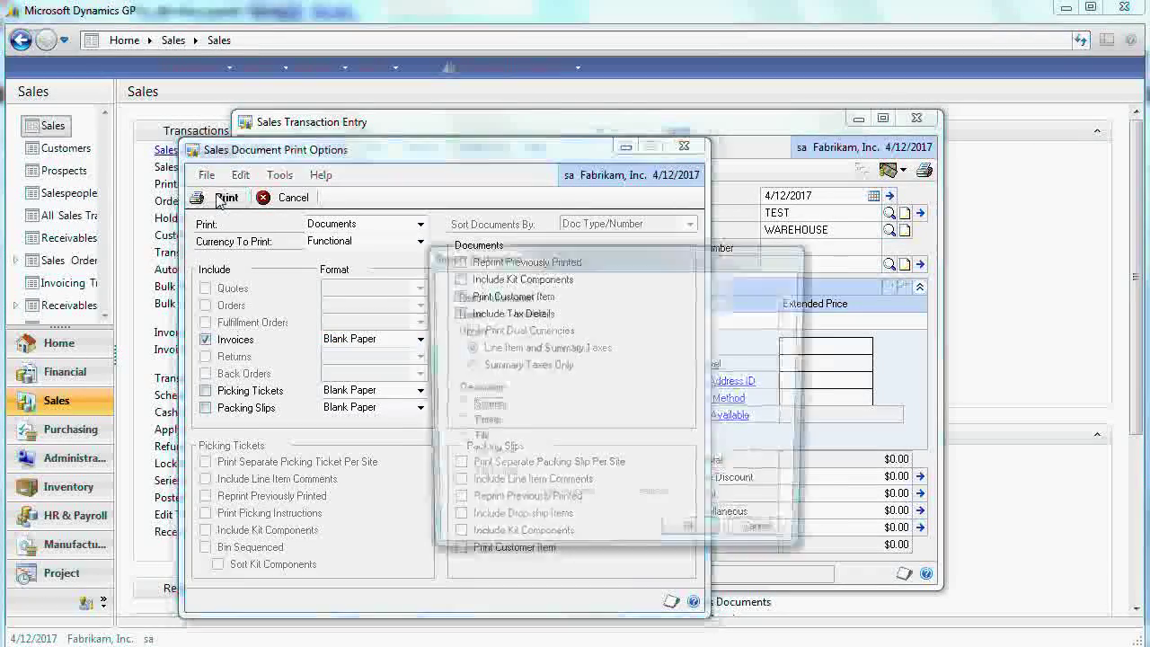
left_click(454, 406)
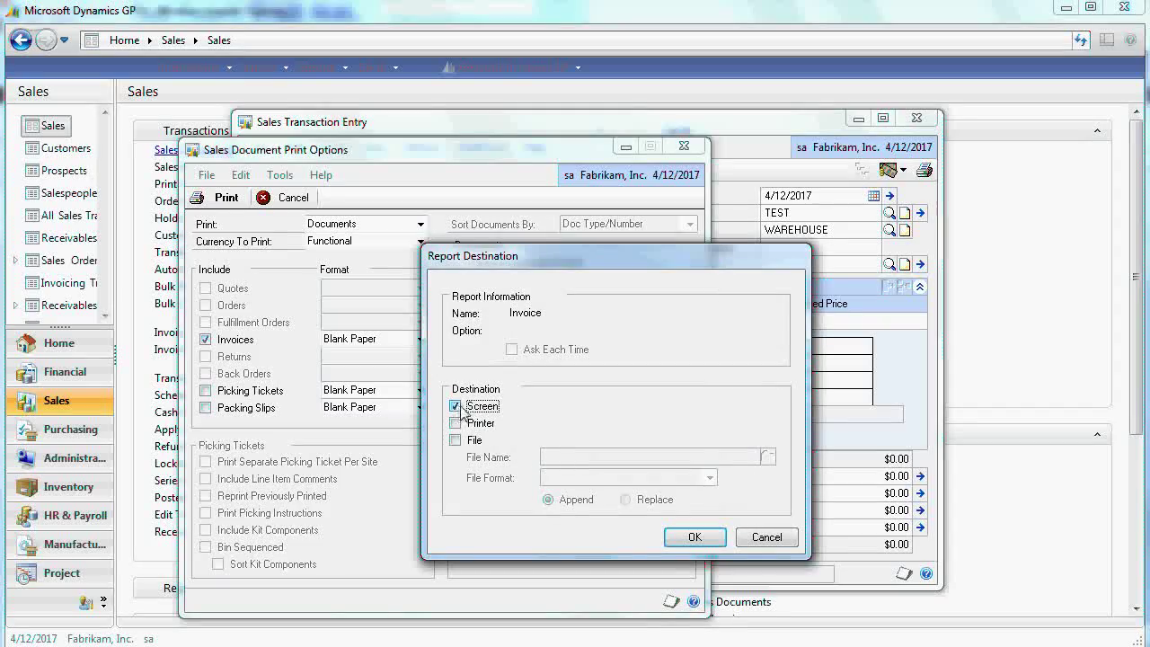
left_click(692, 537)
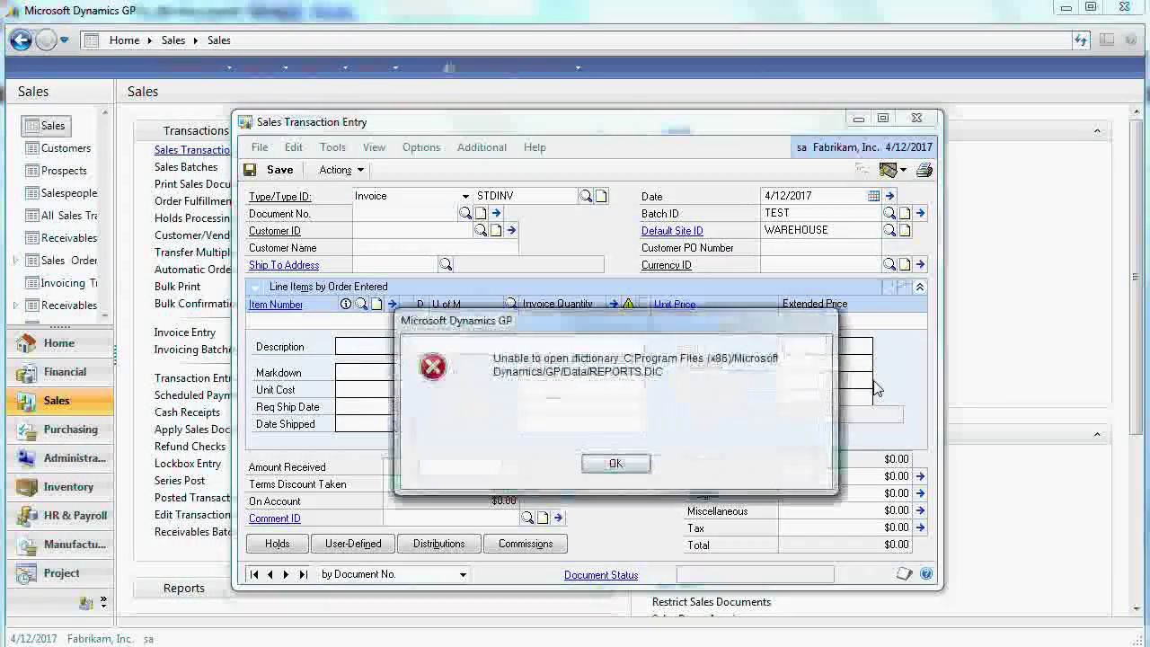
left_click(616, 463)
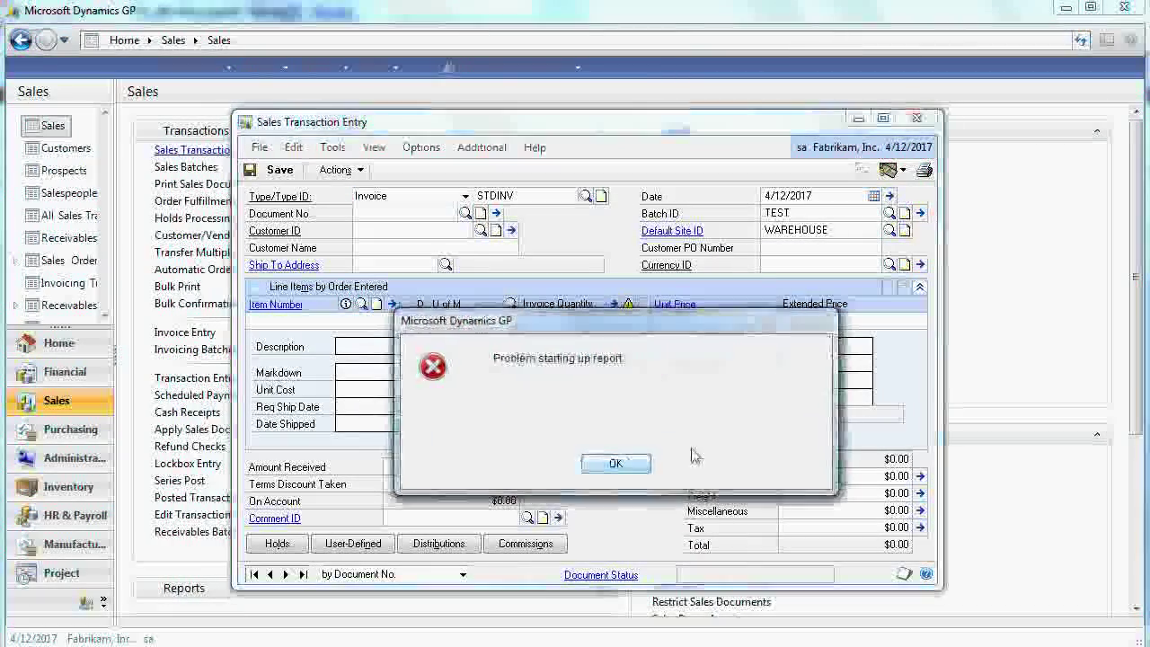
left_click(611, 464)
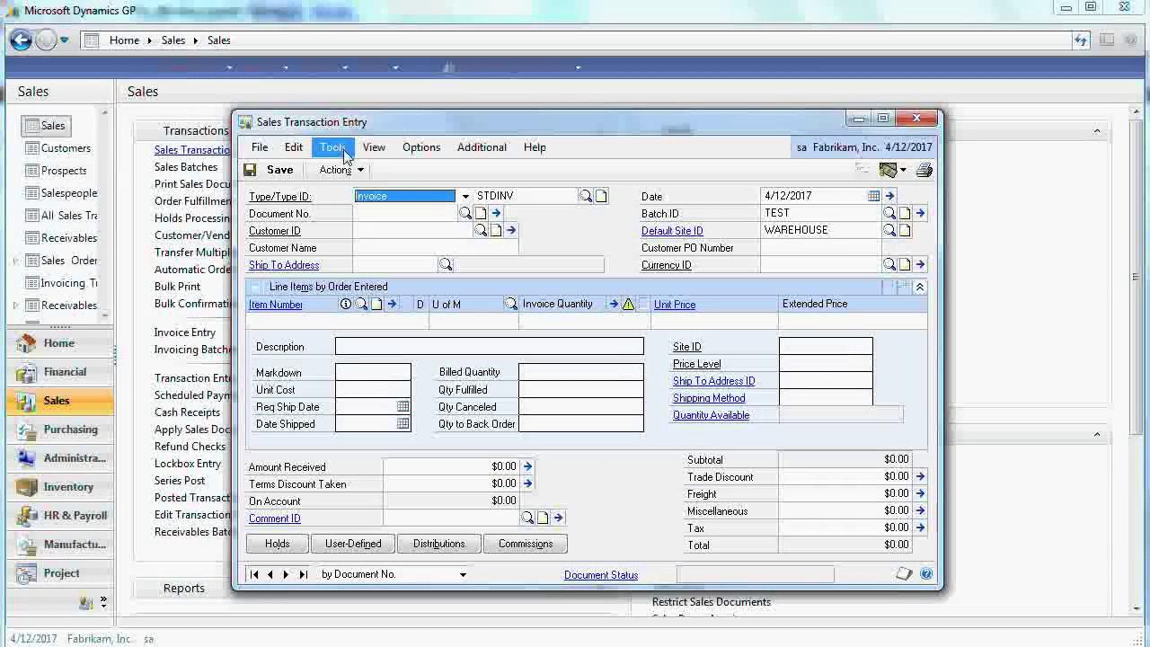
- Recall saved invoice STDINV2261 and choose the Long Form invoice format
left_click(303, 575)
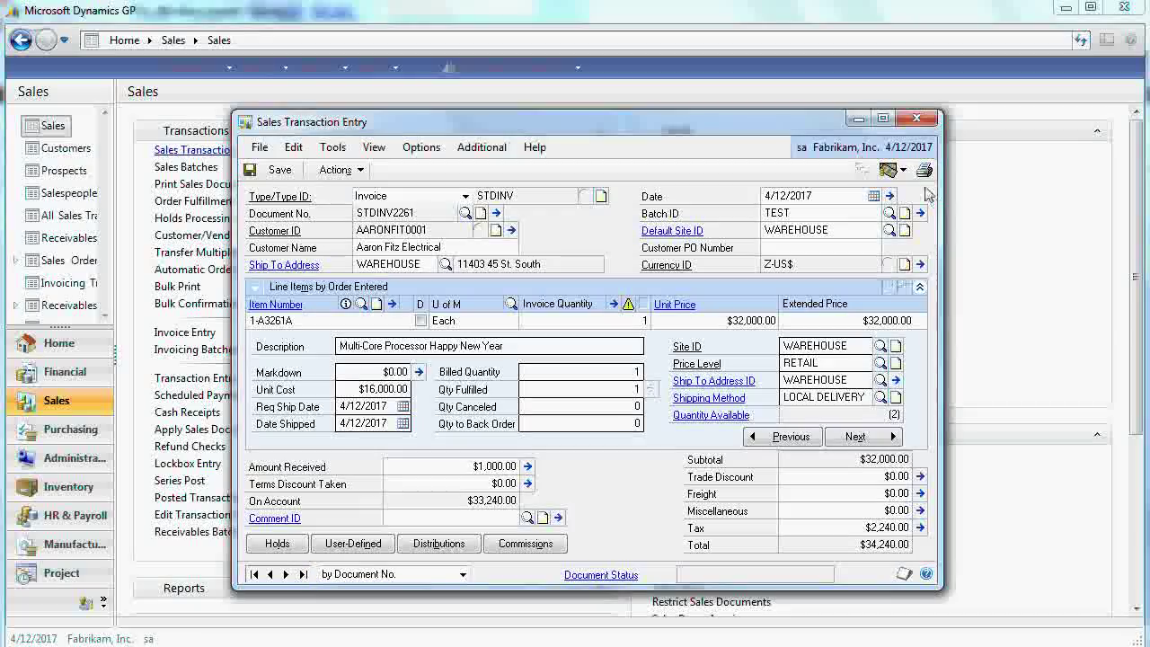
left_click(924, 171)
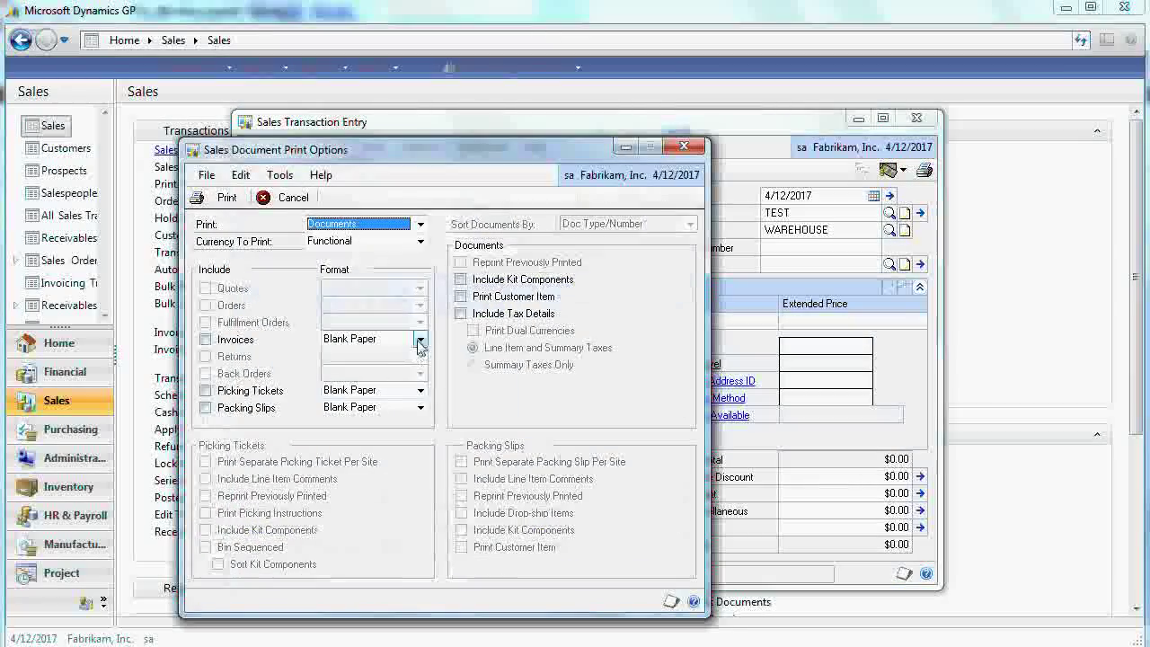
left_click(419, 339)
left_click(359, 380)
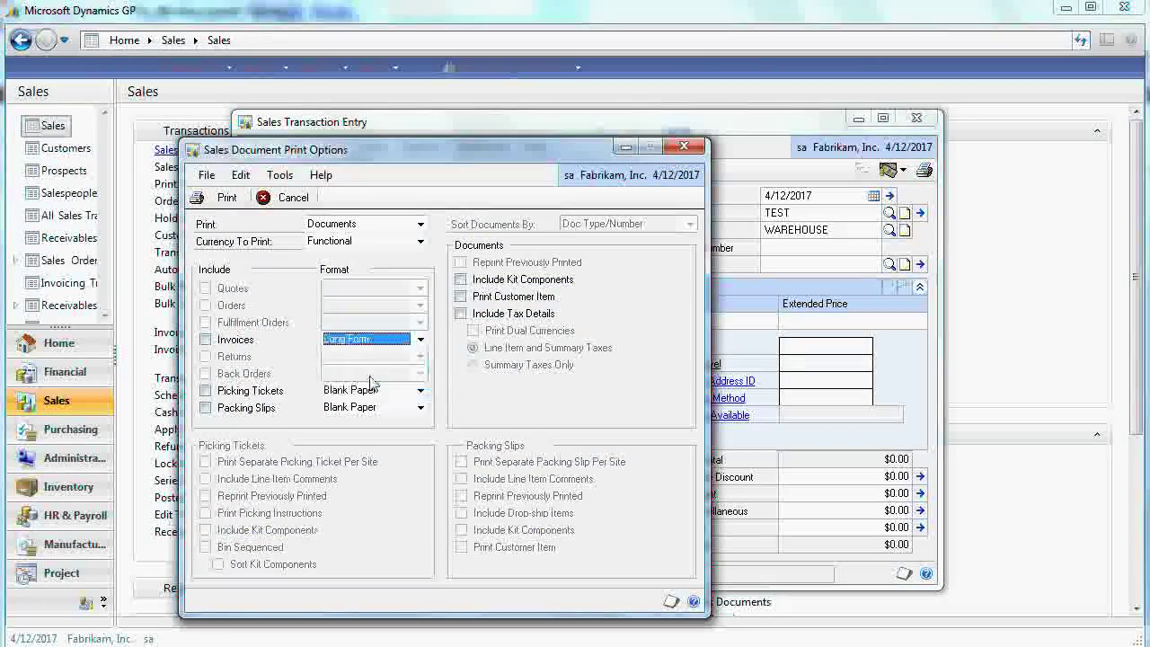
- Print the invoices to Screen, then dismiss the REPORTS.DIC and report startup errors
left_click(228, 197)
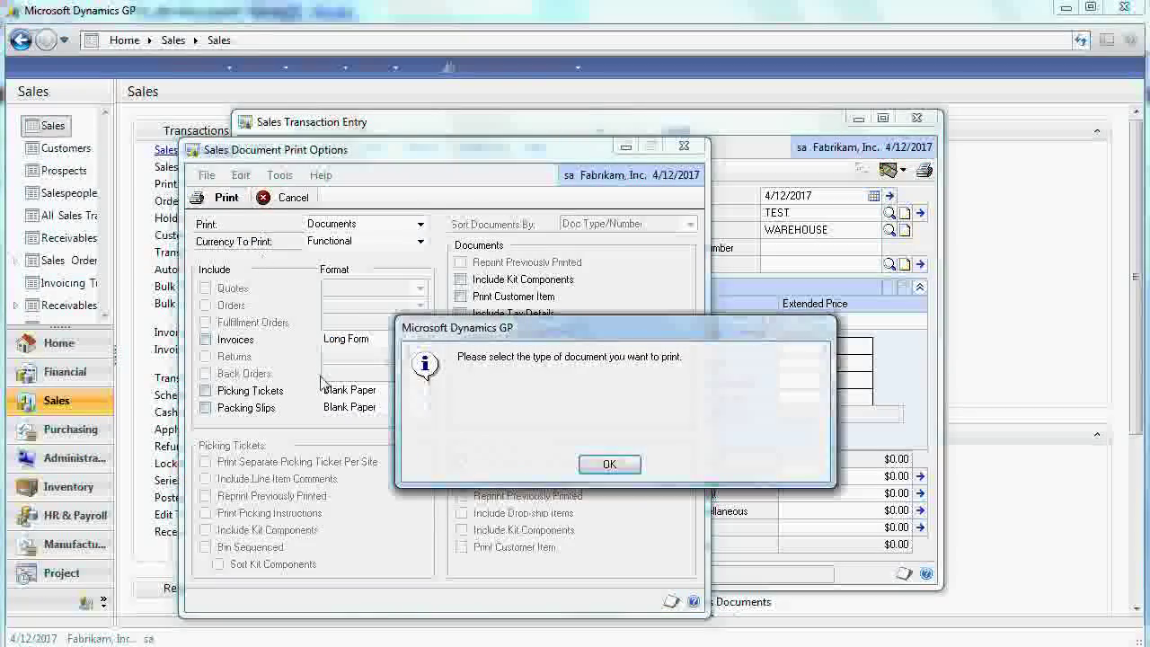
left_click(601, 464)
left_click(205, 338)
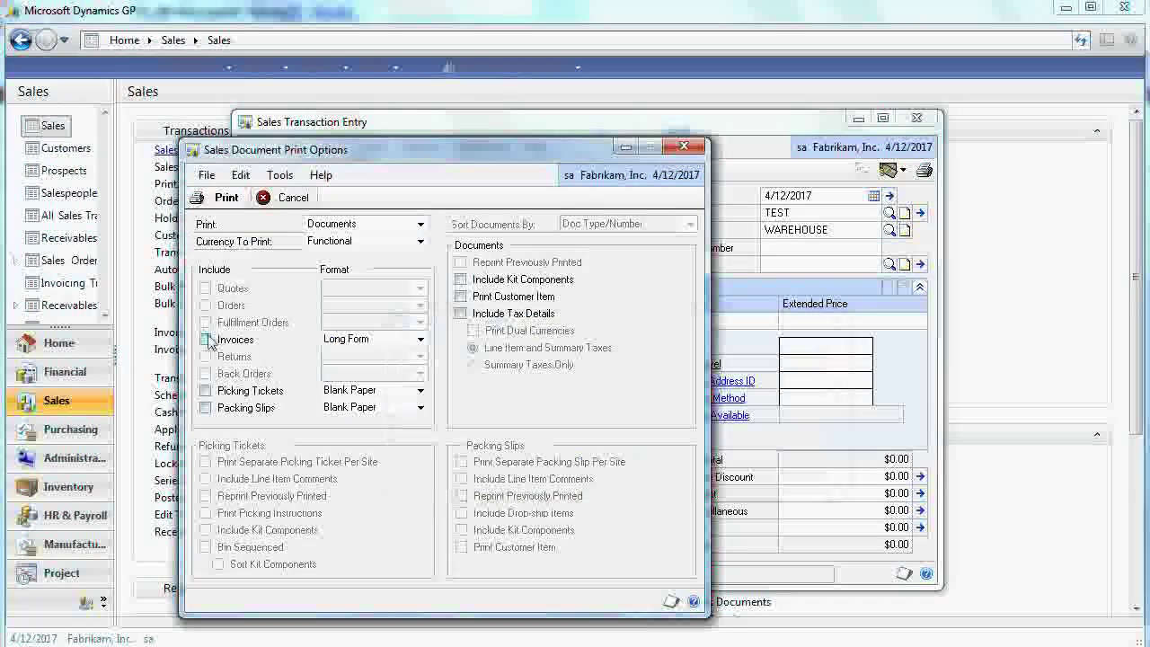
left_click(203, 197)
left_click(456, 406)
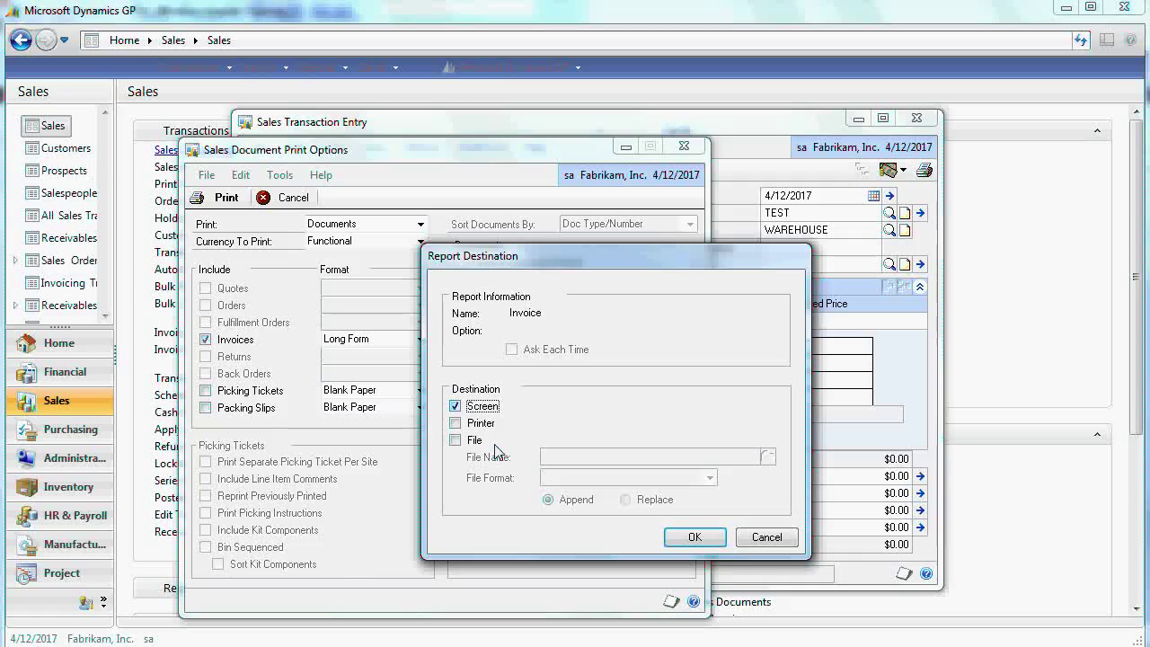
left_click(694, 537)
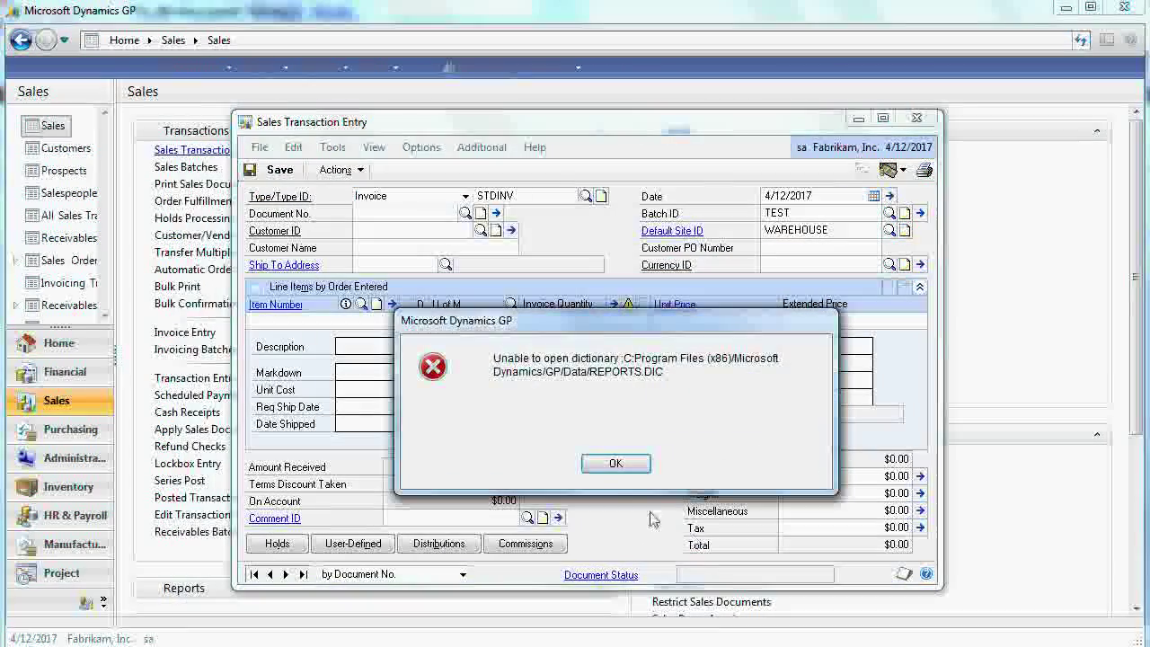
left_click(616, 464)
left_click(616, 464)
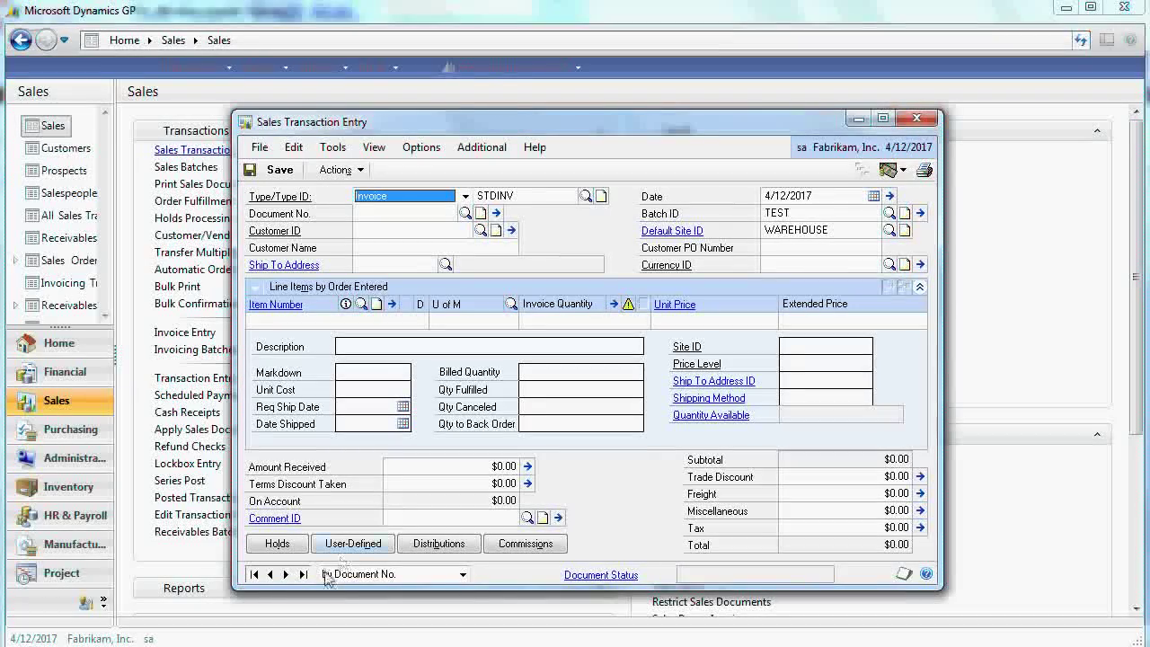
- Recall invoice STDINV2261, delete its TEST batch ID, and post it individually
left_click(302, 576)
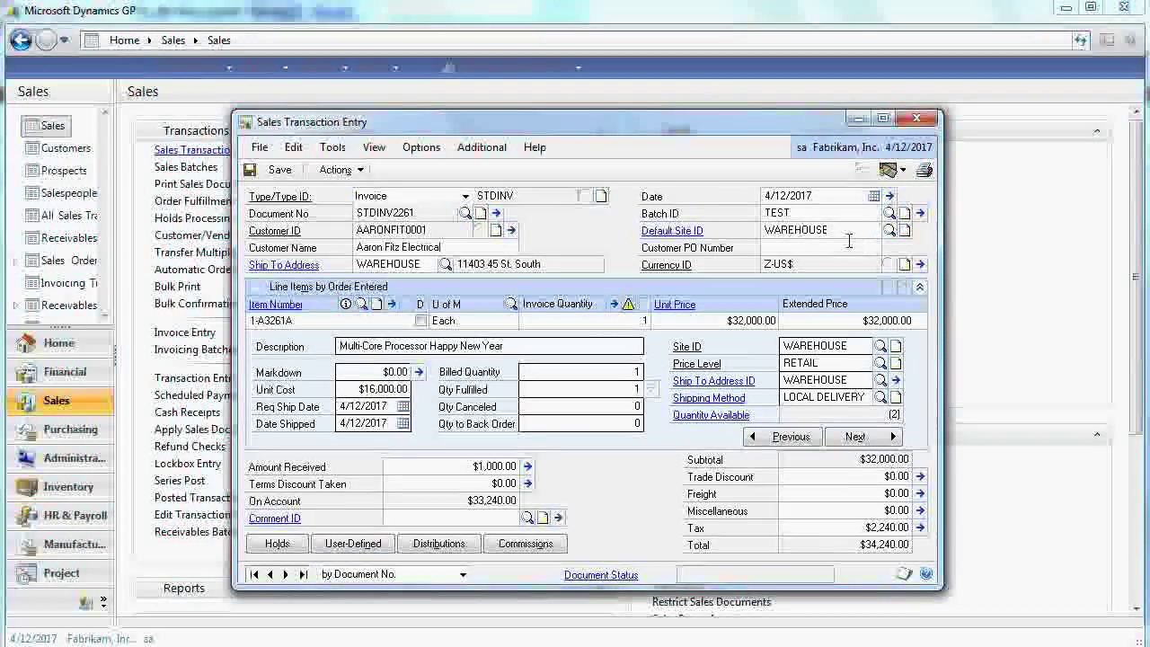
double_click(778, 213)
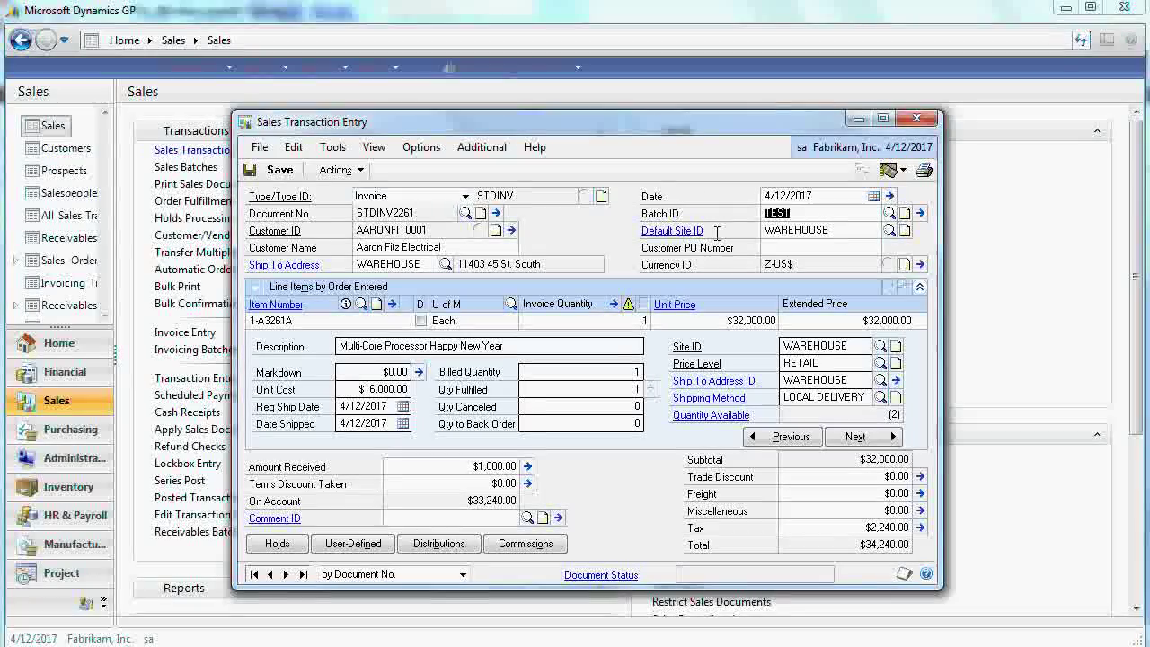
key("Delete")
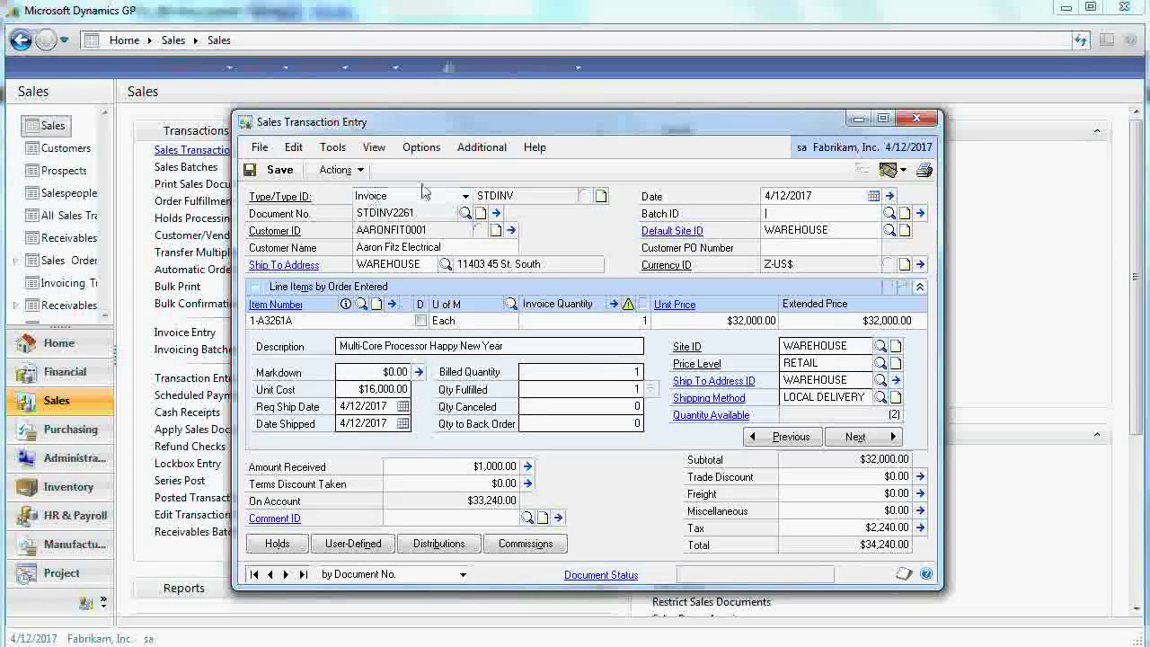
left_click(361, 171)
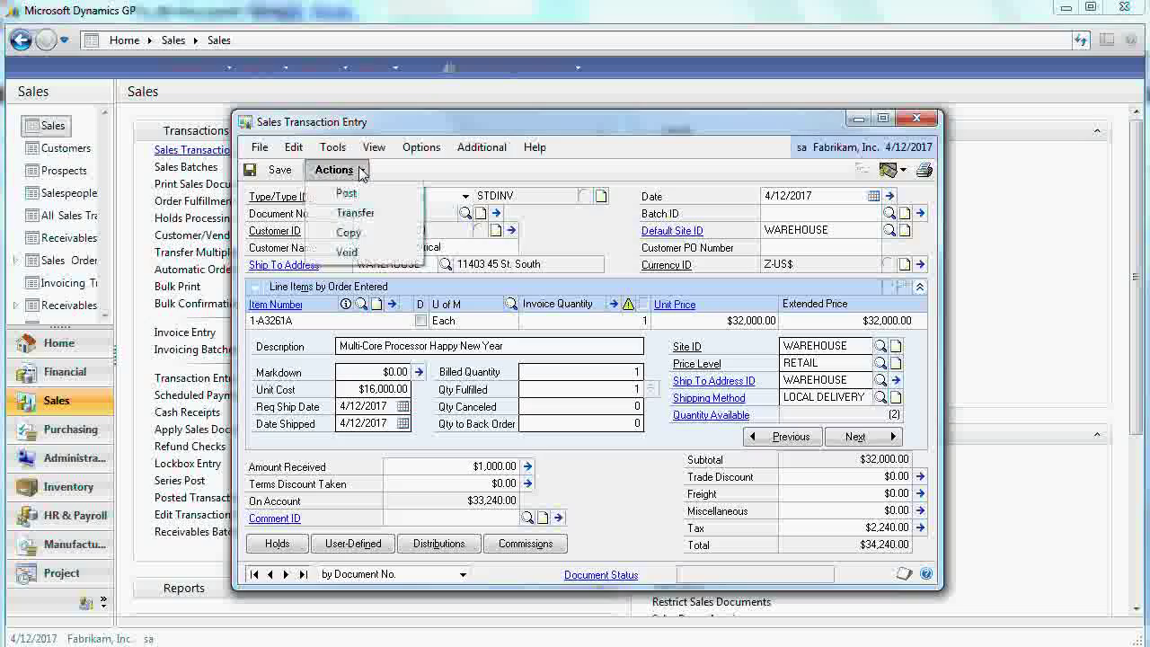
left_click(347, 192)
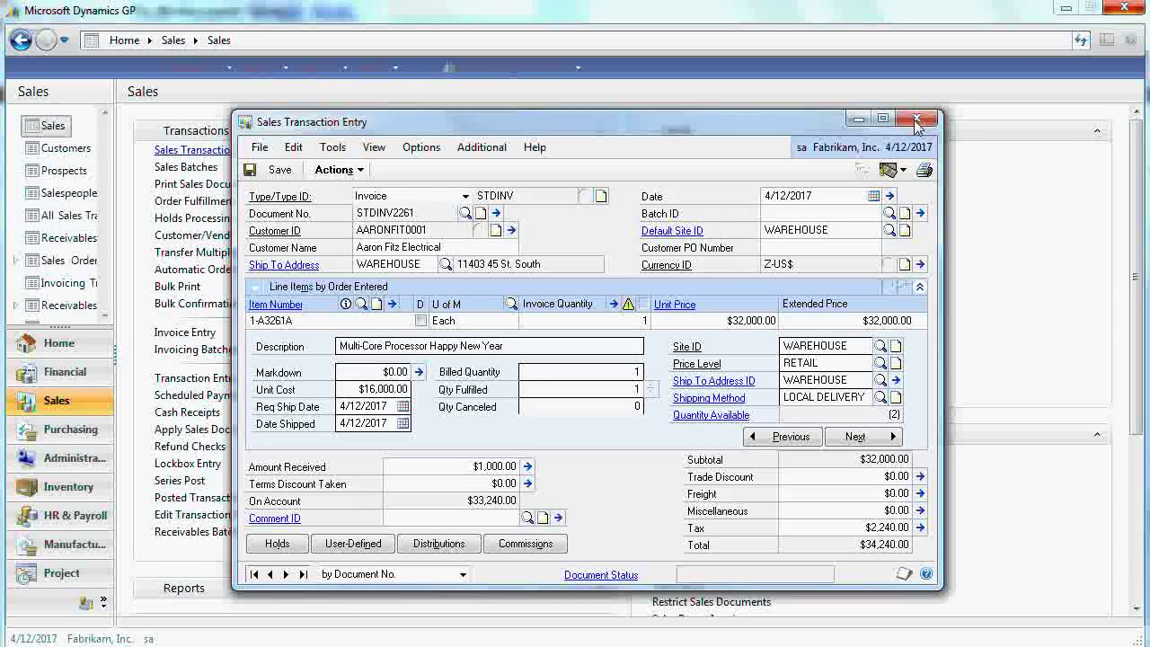
- Close invoice entry and send the Sales Posting, breakdown and Checkbook Posting journals to Screen
key("ctrl+s")
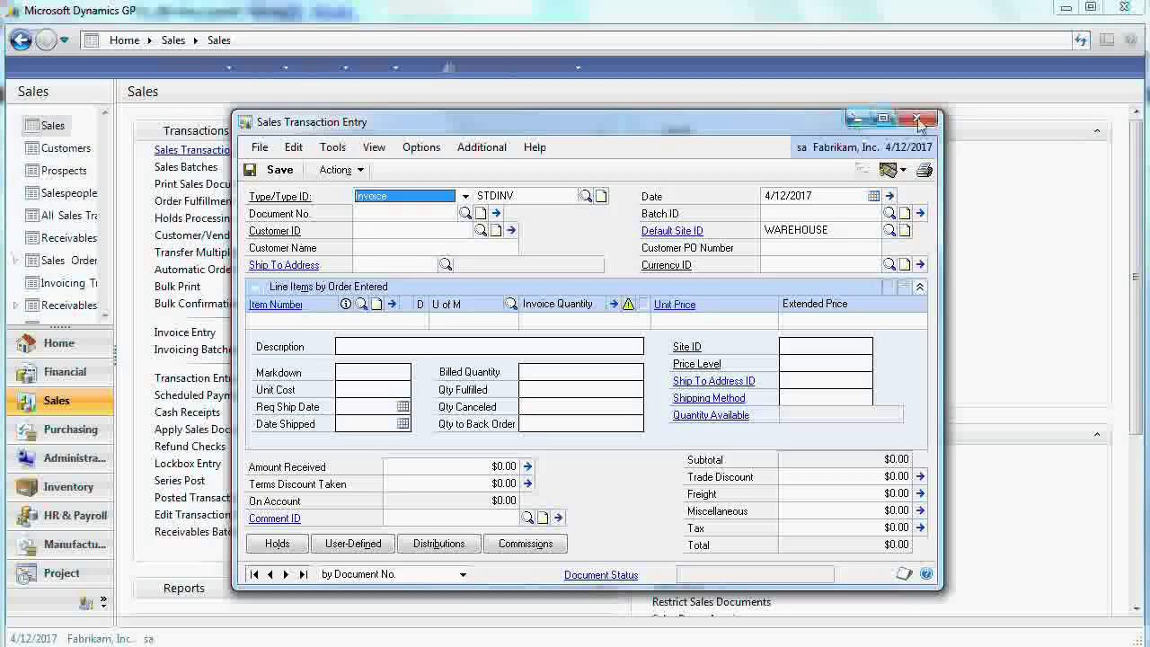
left_click(917, 120)
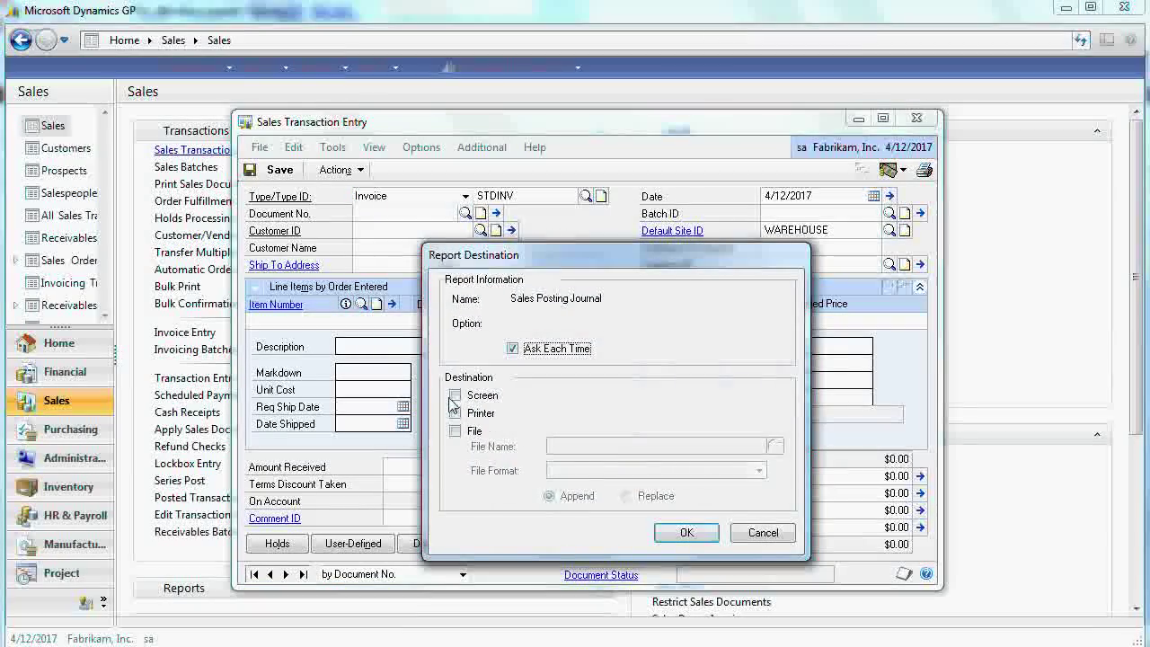
left_click(454, 396)
left_click(667, 536)
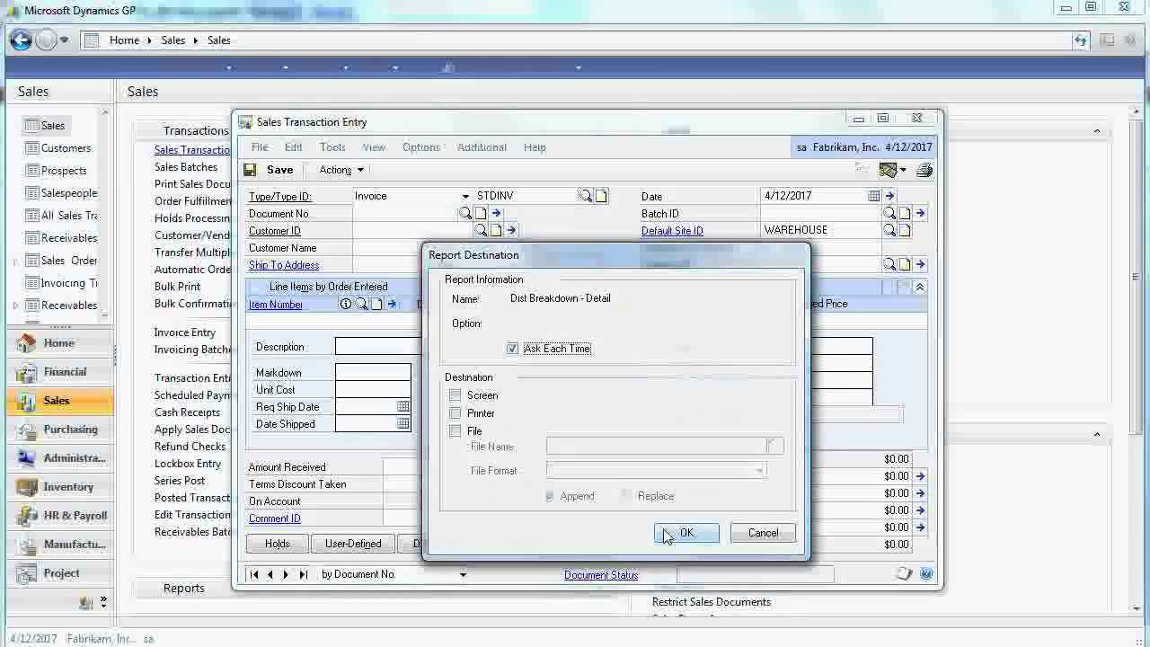
left_click(675, 531)
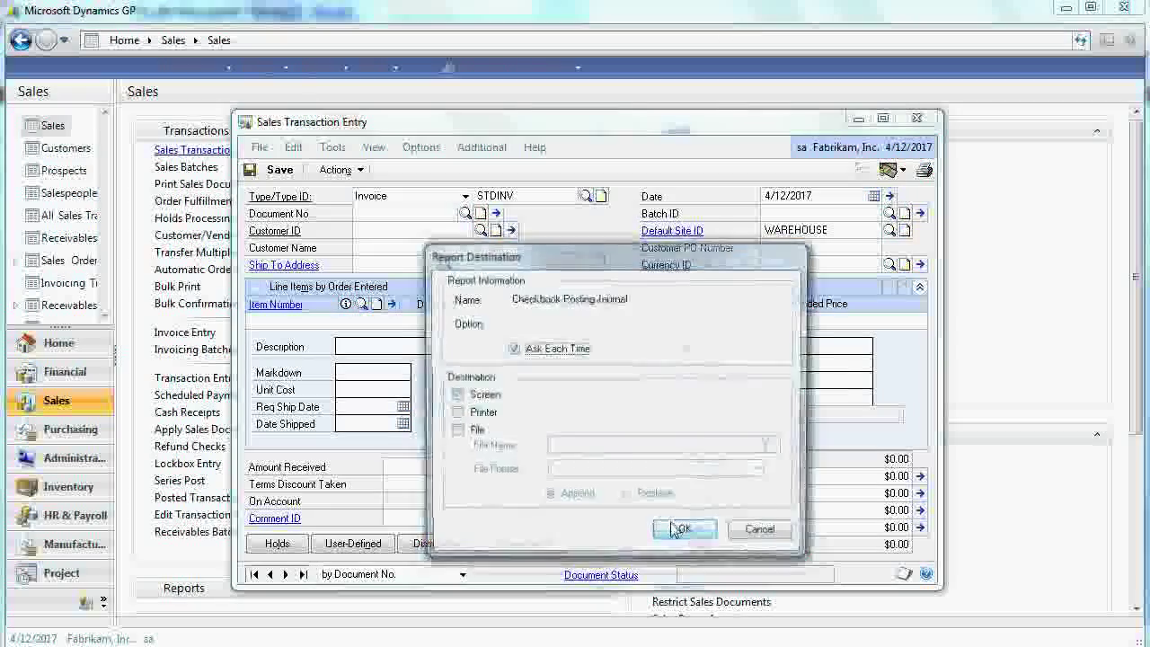
left_click(681, 530)
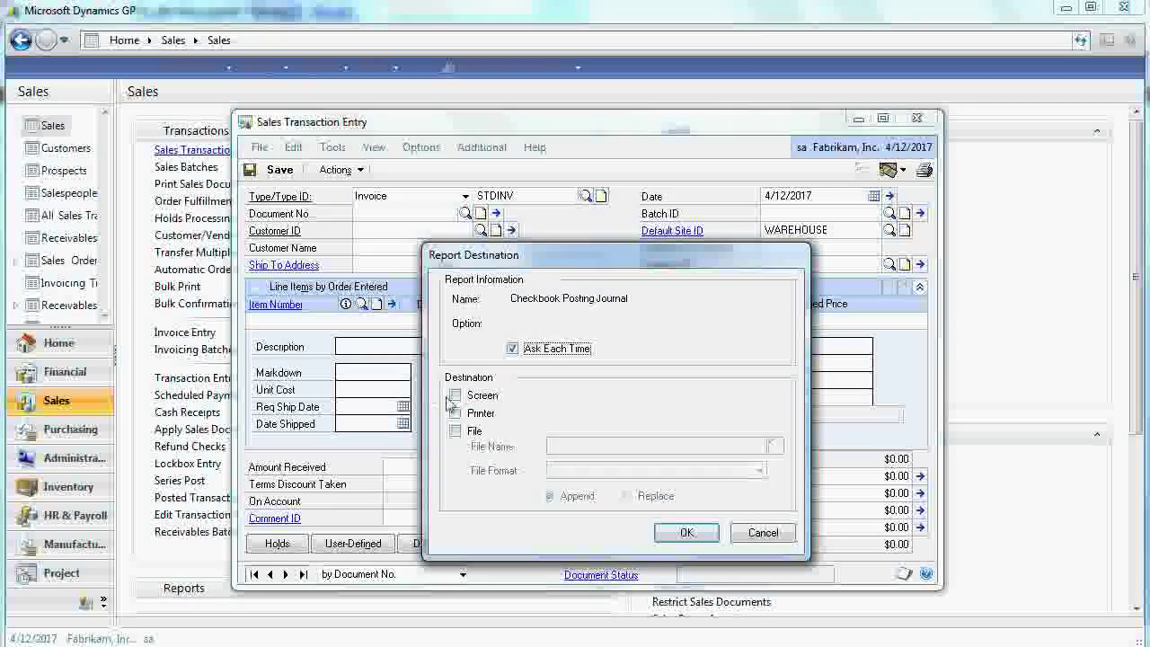
left_click(687, 531)
- Skip the Cost Variance, Sales Deposits and repeated Checkbook Posting journals
left_click(760, 532)
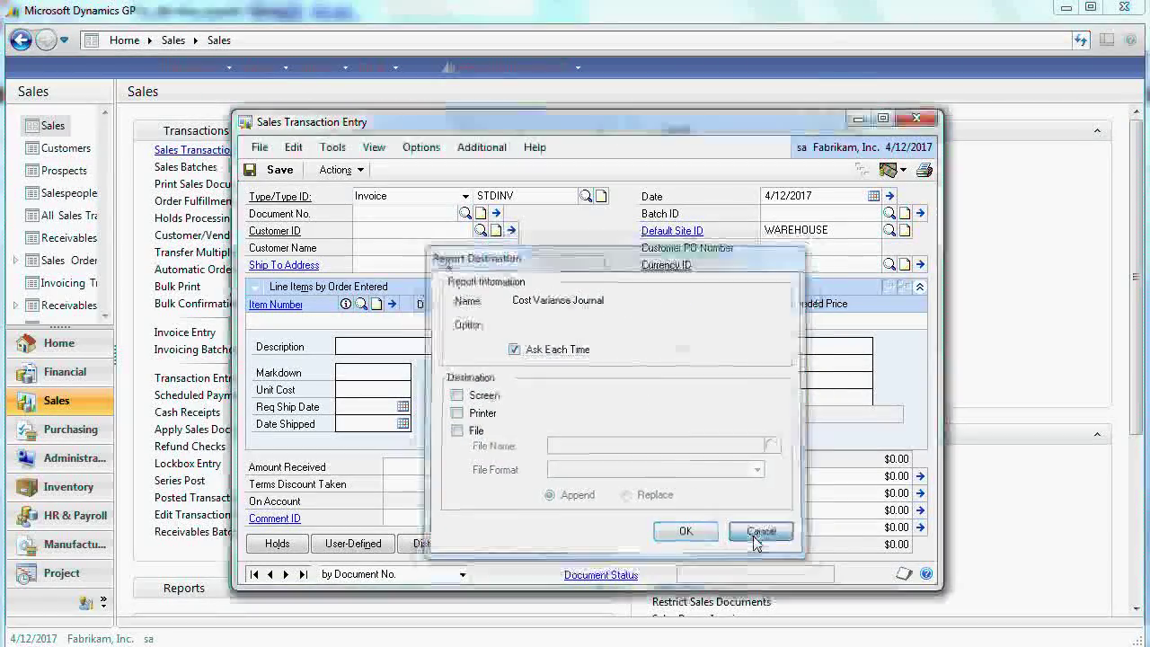
left_click(760, 532)
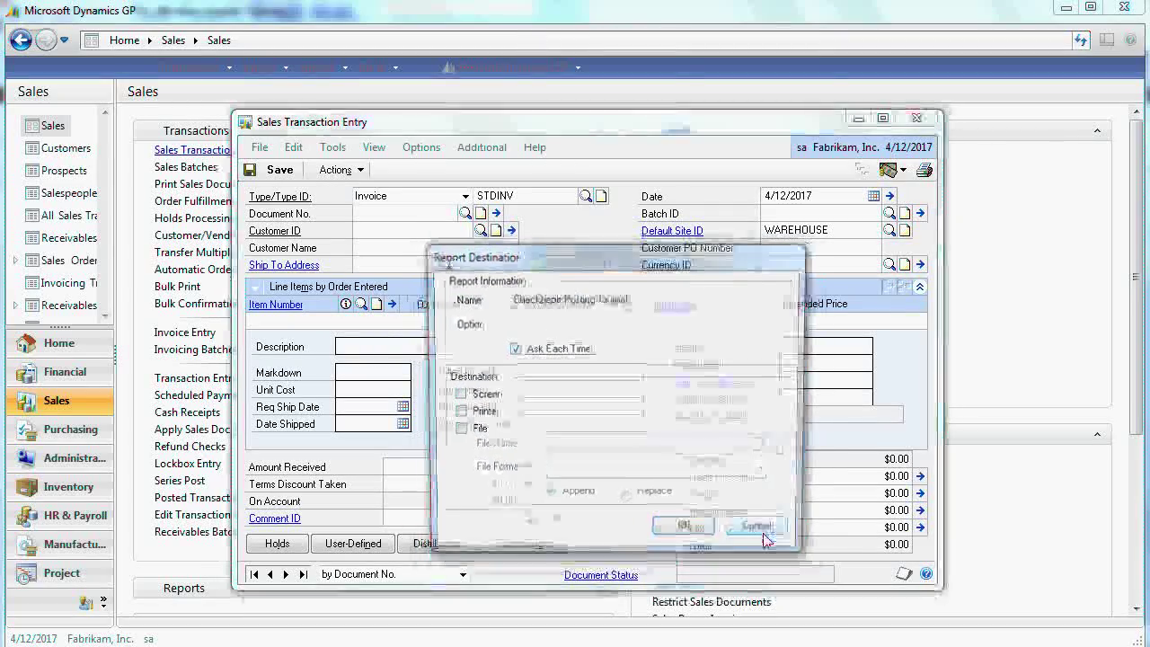
left_click(777, 532)
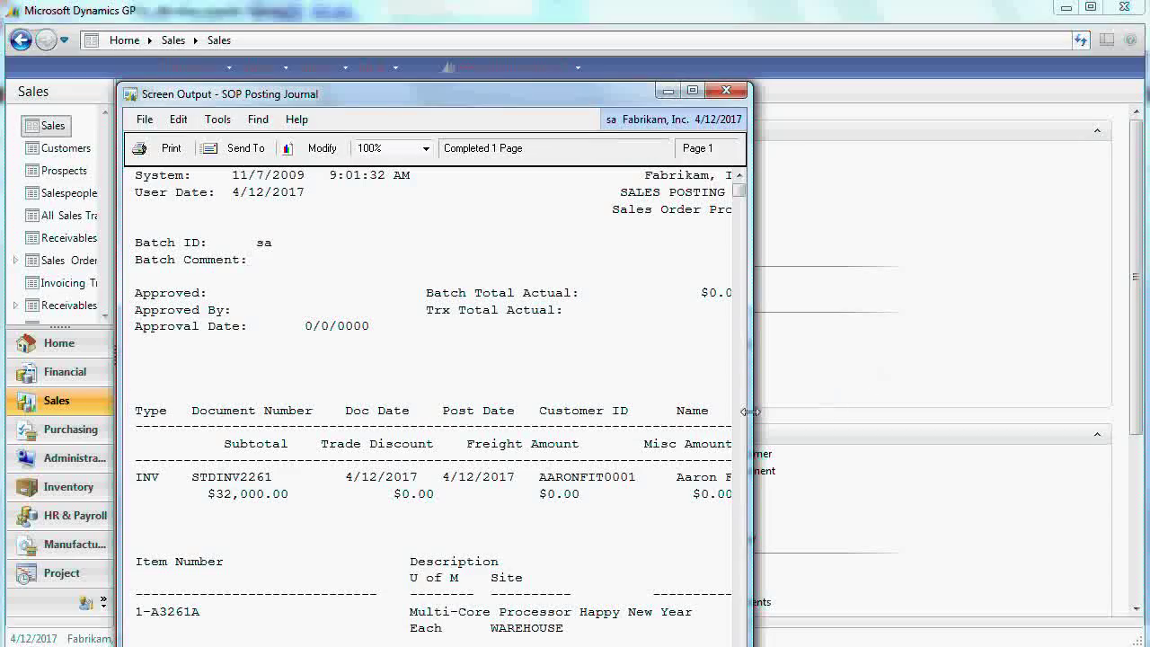
- Widen and close the SOP Posting Journal, Breakdown Register Detail and Checkbook Posting Journal reports
left_click_drag(753, 410, 1094, 440)
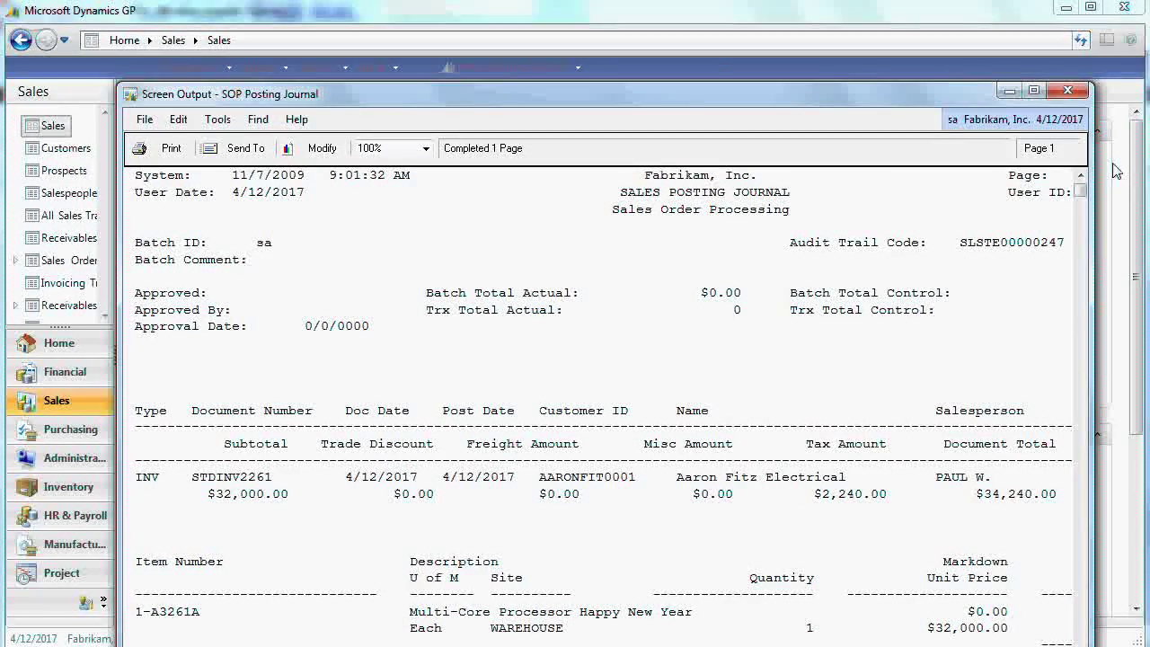
left_click(1067, 90)
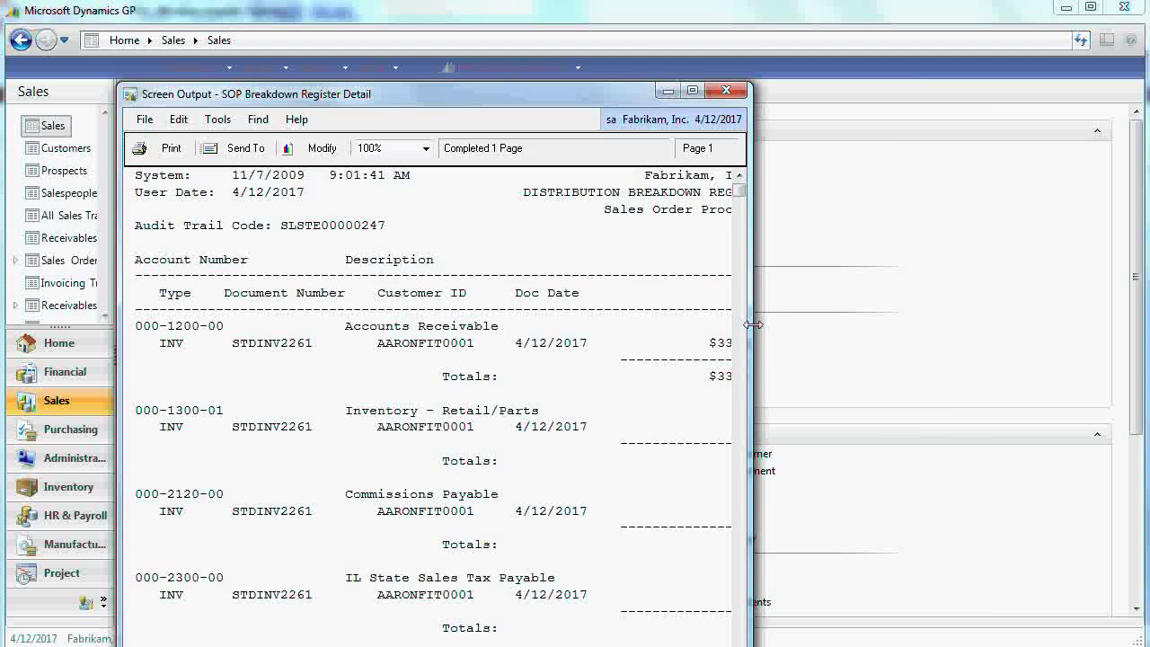
left_click_drag(751, 326, 1027, 326)
left_click(1009, 92)
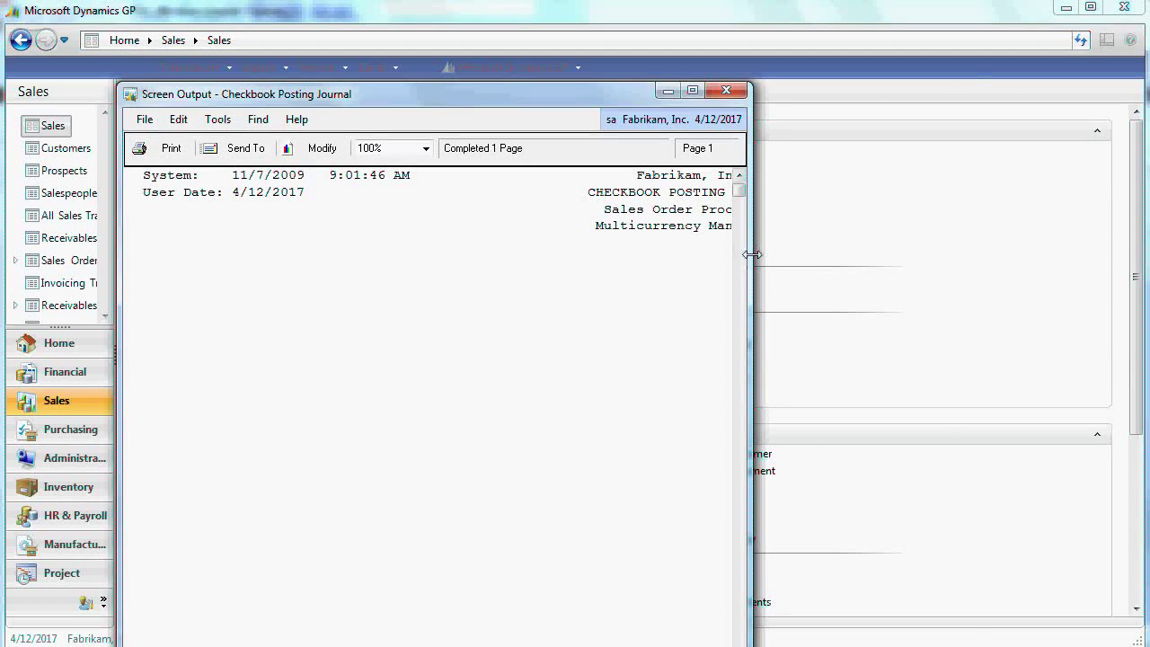
left_click_drag(752, 255, 995, 290)
left_click(976, 91)
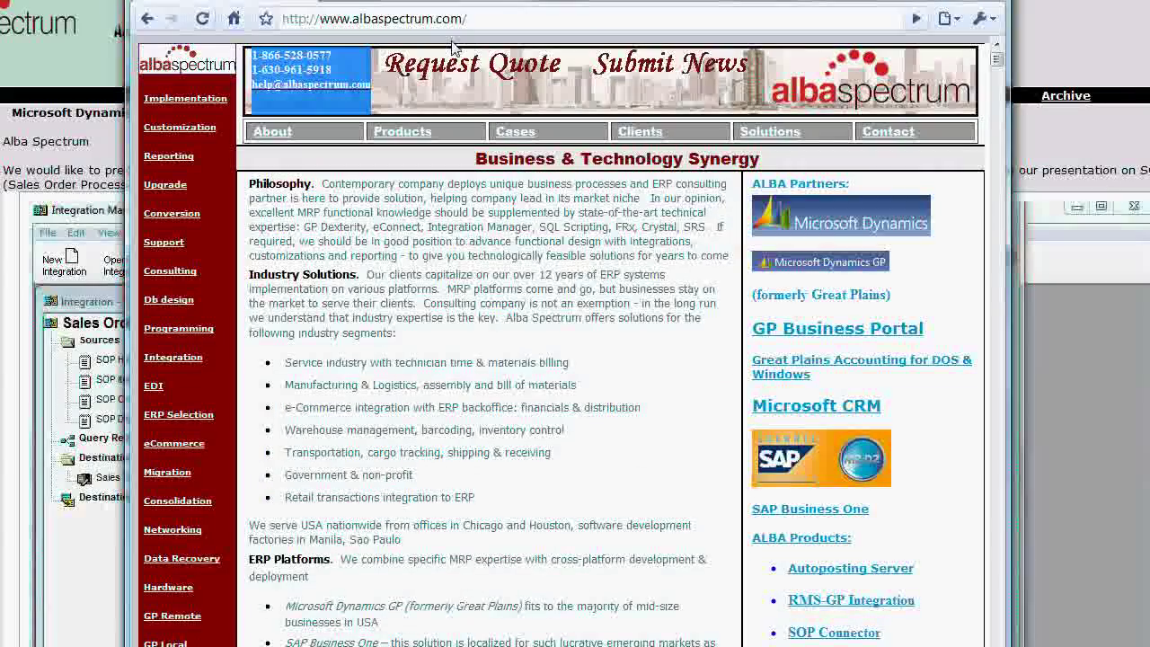
- On albaspectrum.com, start a new email to the company's help address from the top banner
left_click(494, 11)
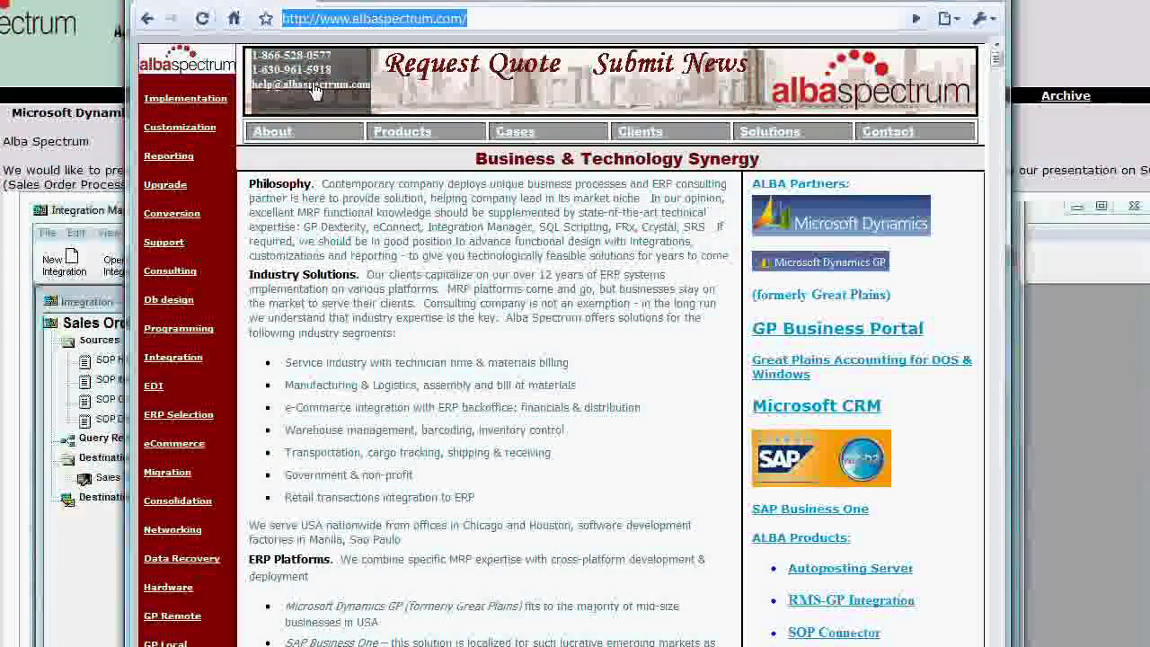
left_click(350, 60)
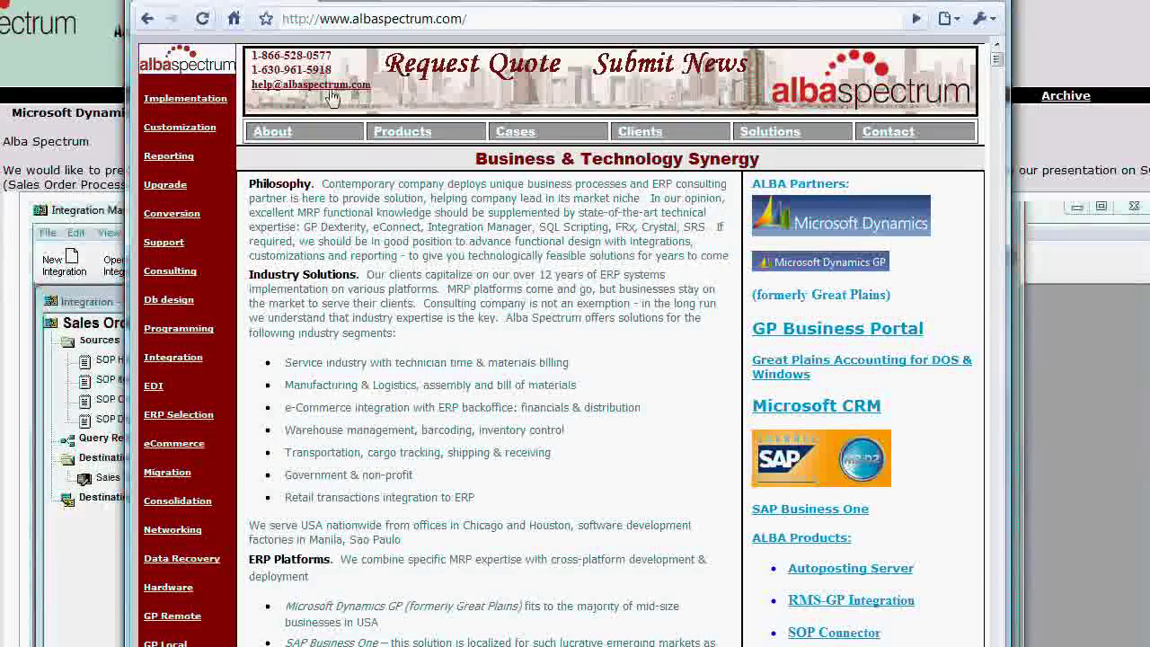
left_click(322, 87)
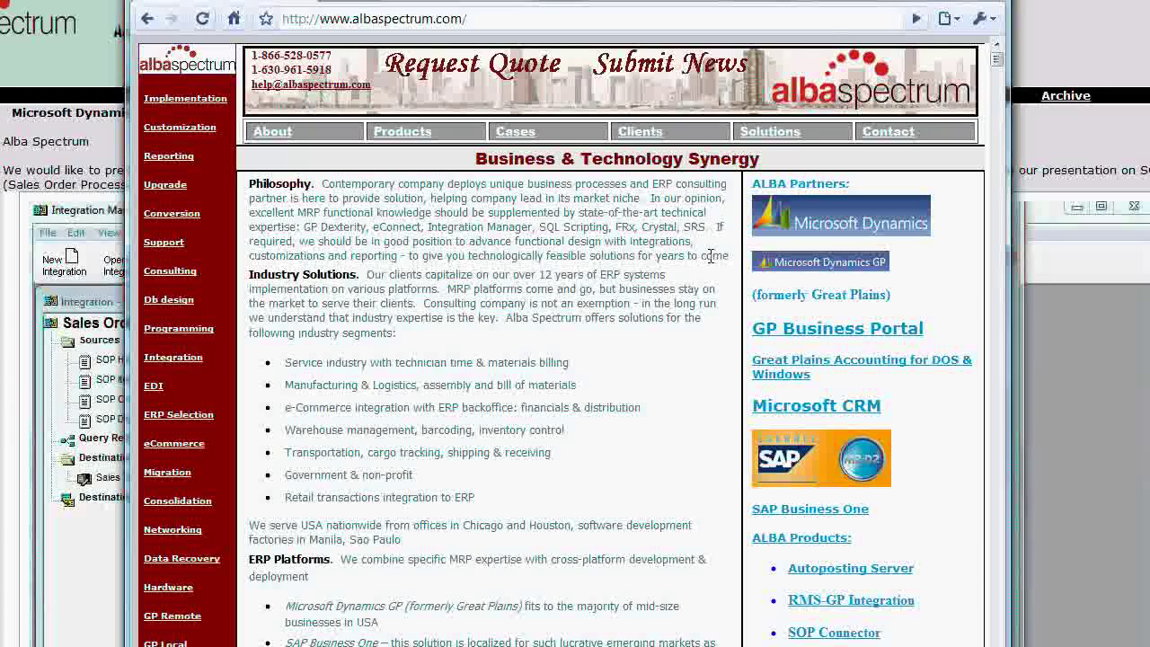